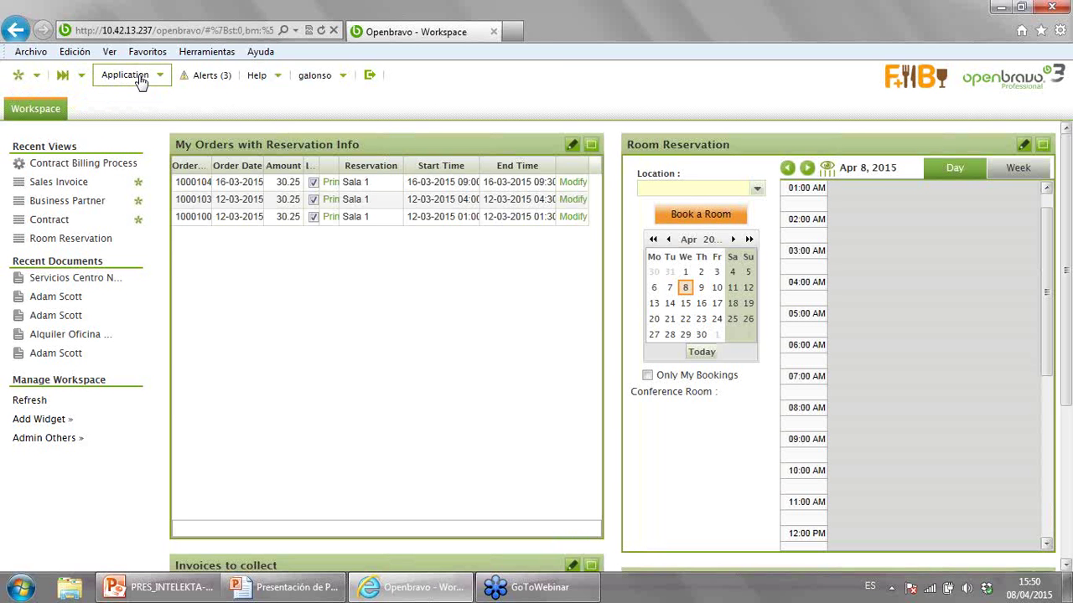
left_click(139, 78)
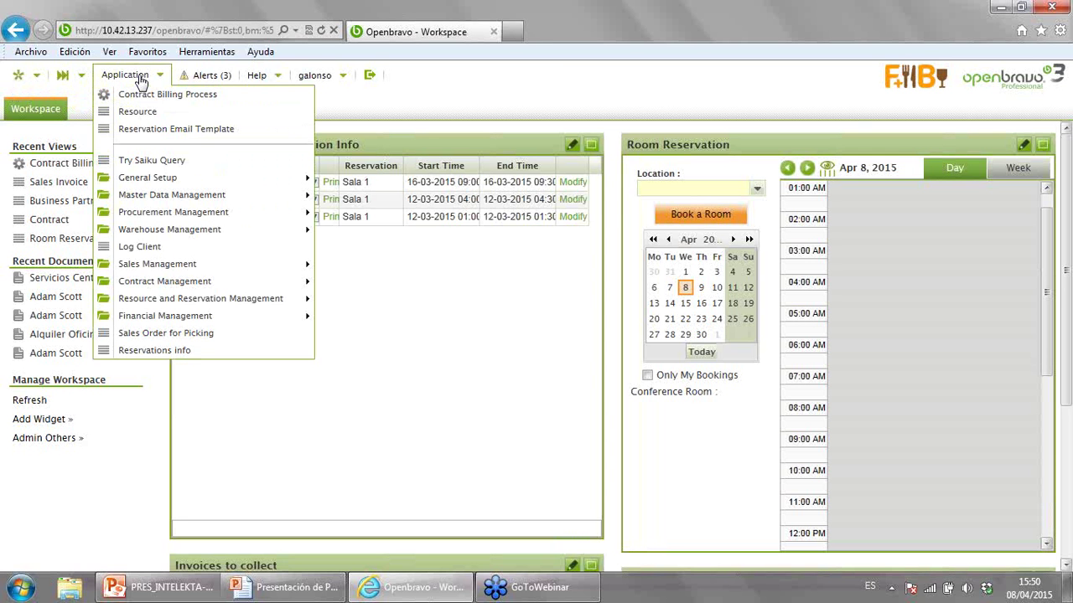
left_click(140, 77)
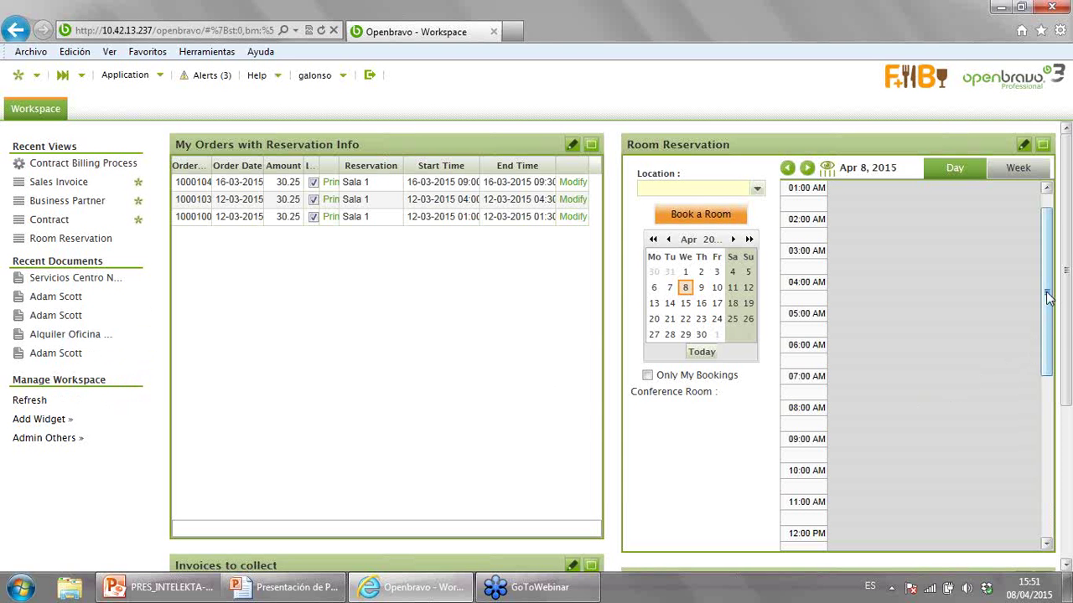
scroll(1047, 298, "down", 1)
scroll(1068, 354, "down", 1)
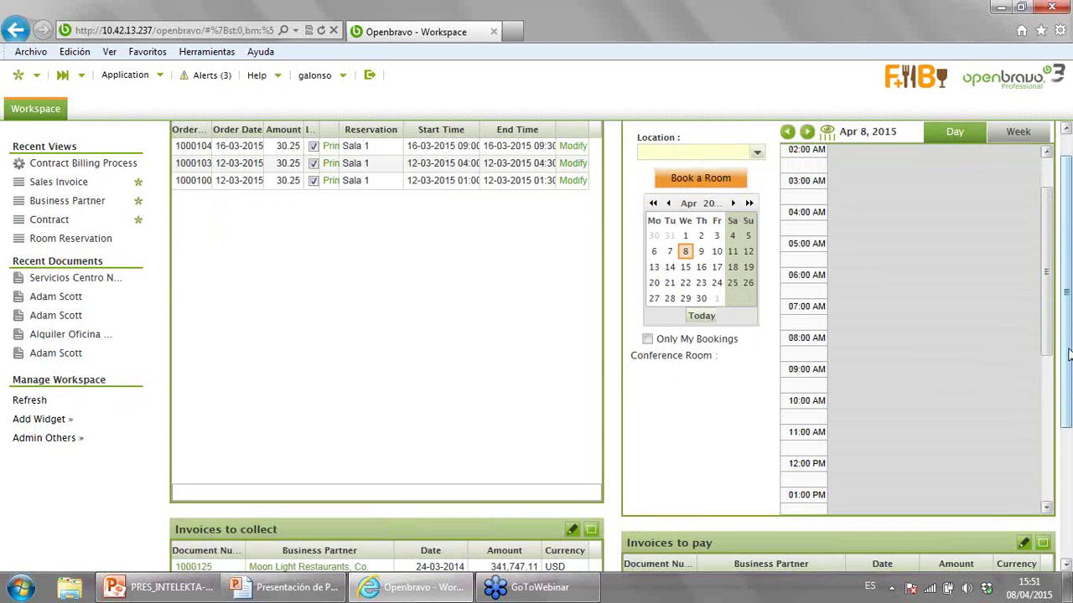
scroll(1068, 355, "down", 1)
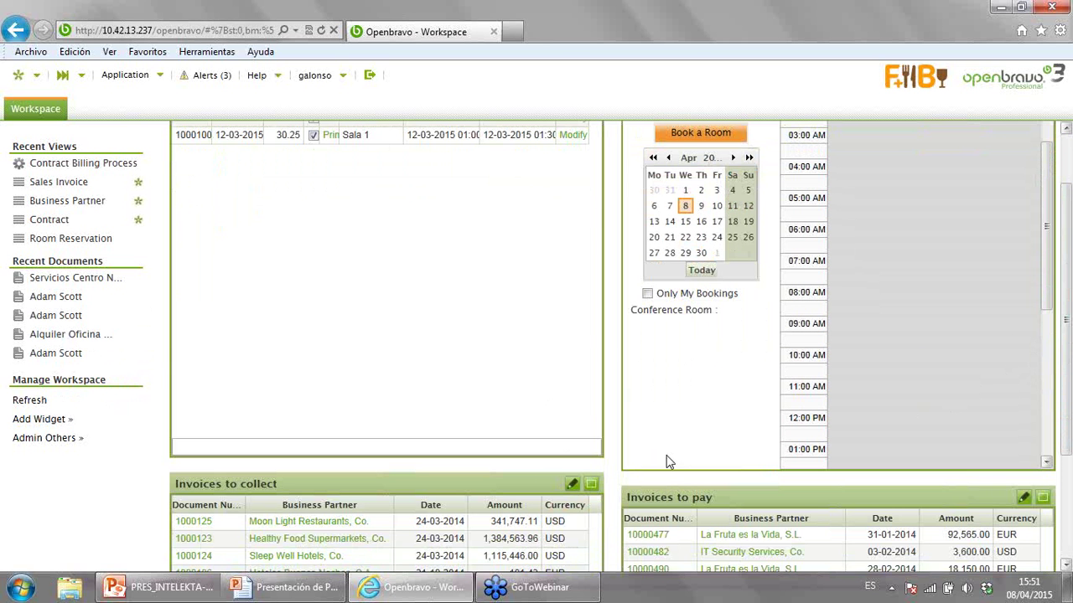
scroll(1068, 426, "down", 1)
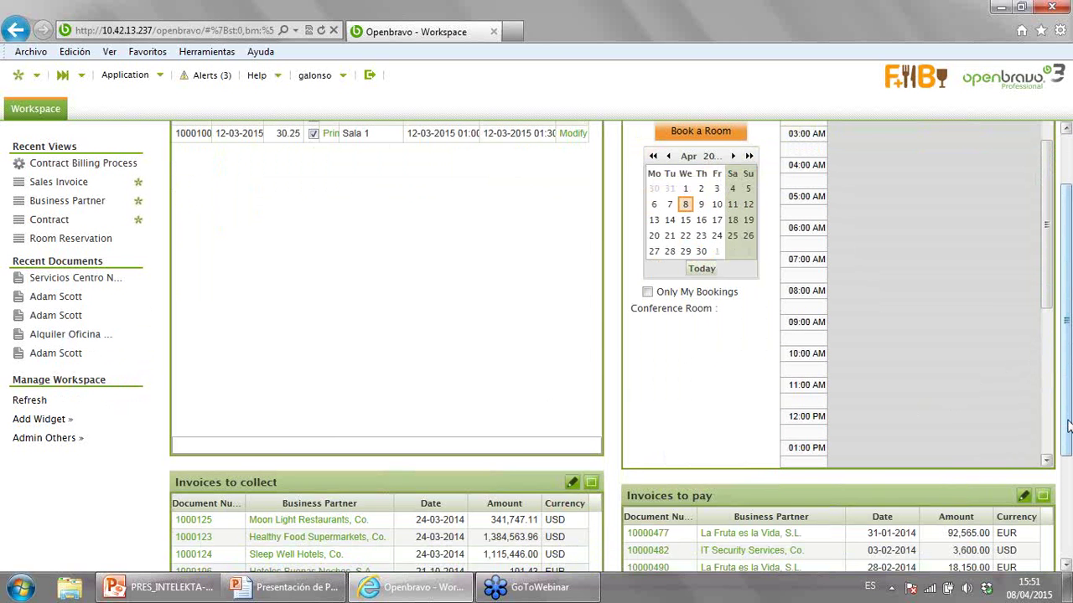
scroll(1069, 426, "down", 4)
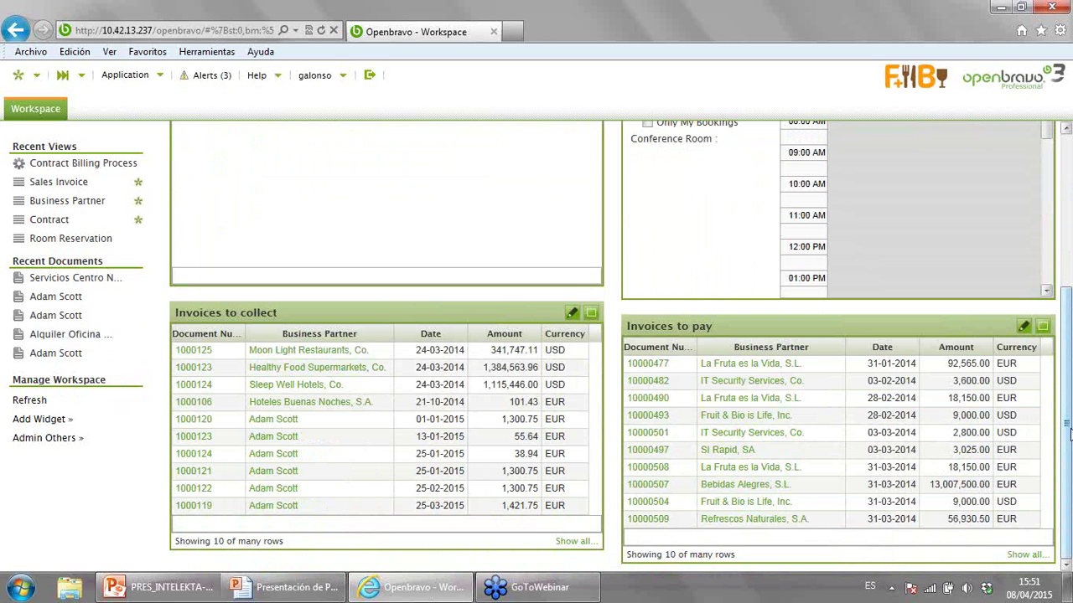
left_click_drag(1068, 431, 1047, 301)
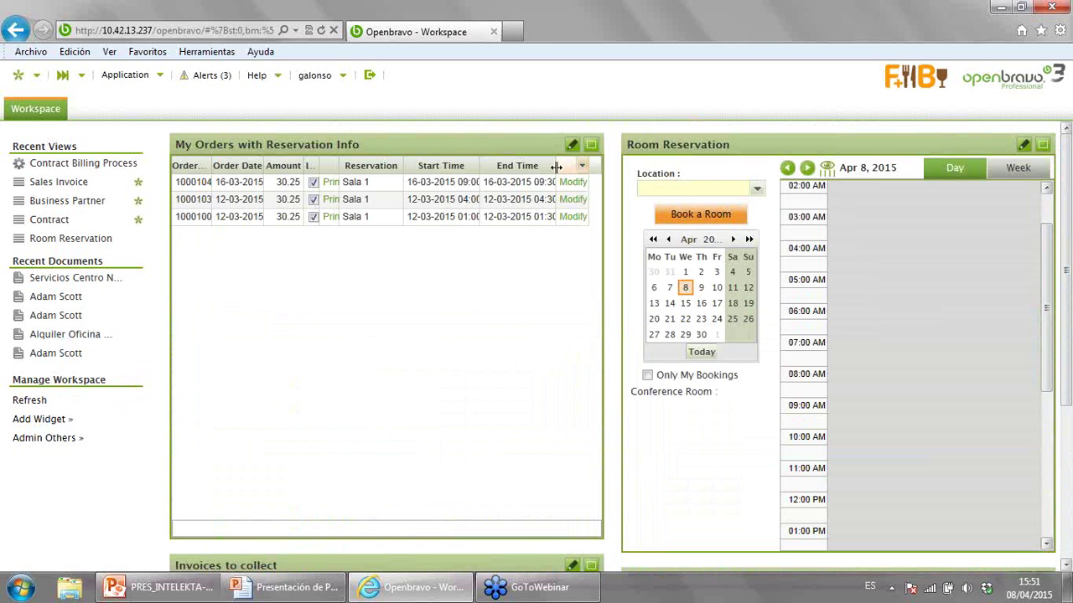
- Open the Business Partner window by searching 'Busines' in Quick Launch
left_click(81, 80)
type("Bus")
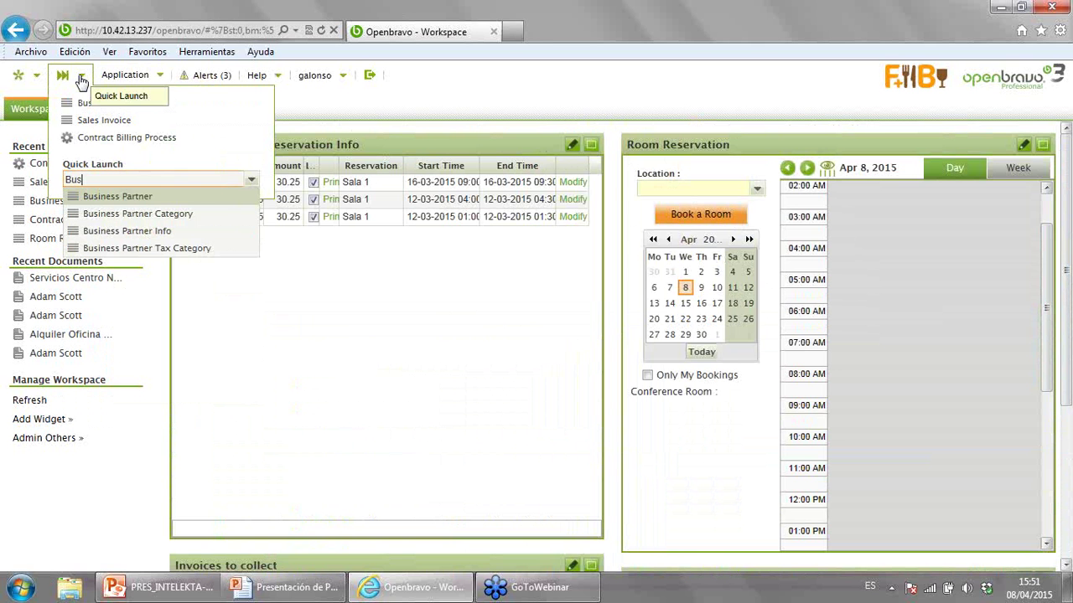
type("ines")
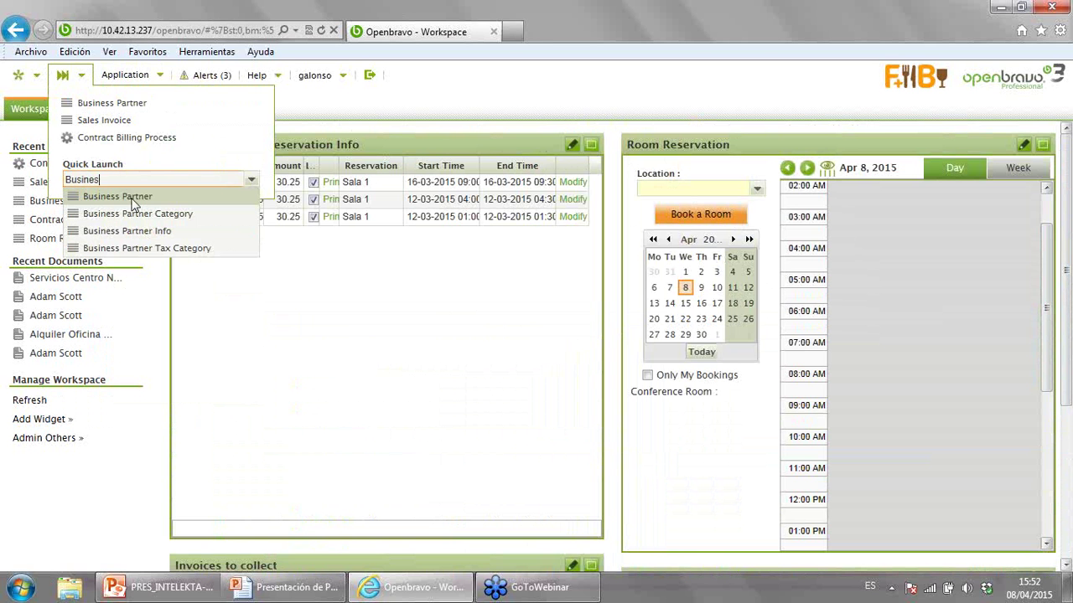
left_click(134, 204)
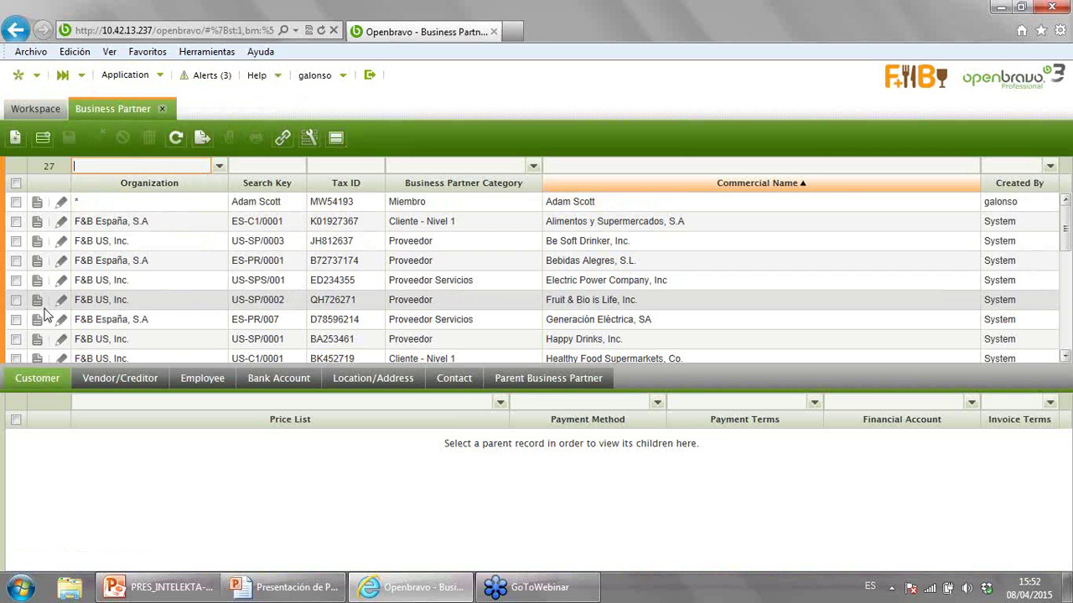
- Filter the partner list by Search Key 'Adam' and hide the Organization column
left_click(242, 165)
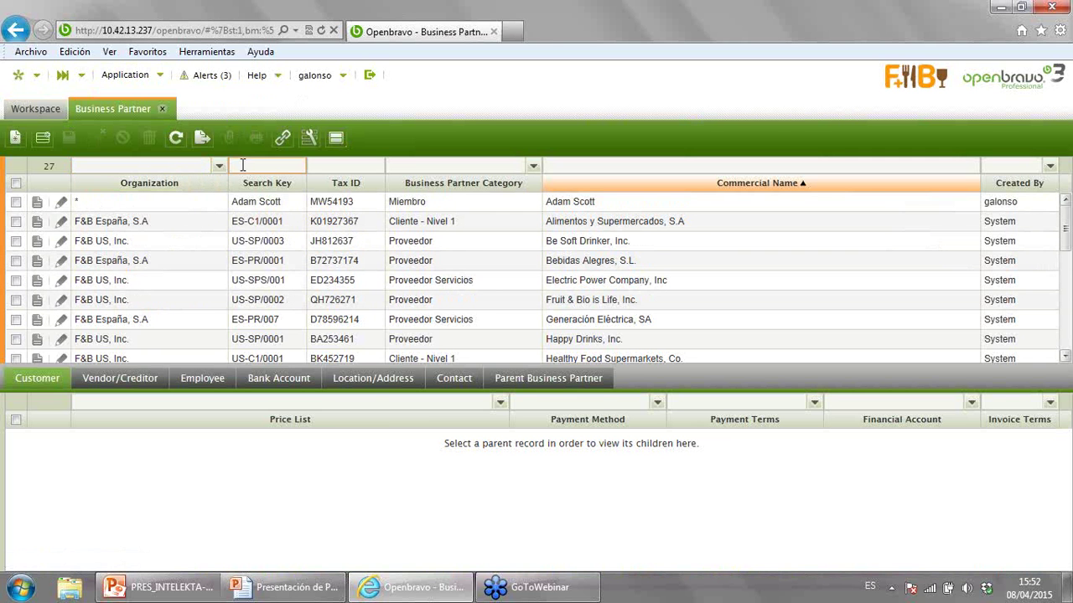
type("Adam")
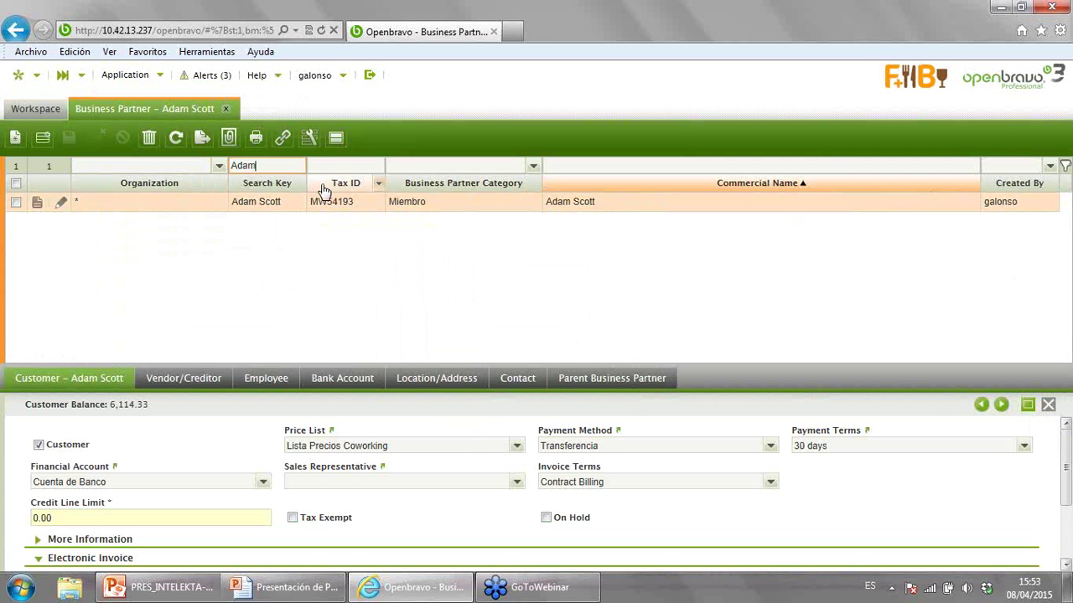
right_click(180, 189)
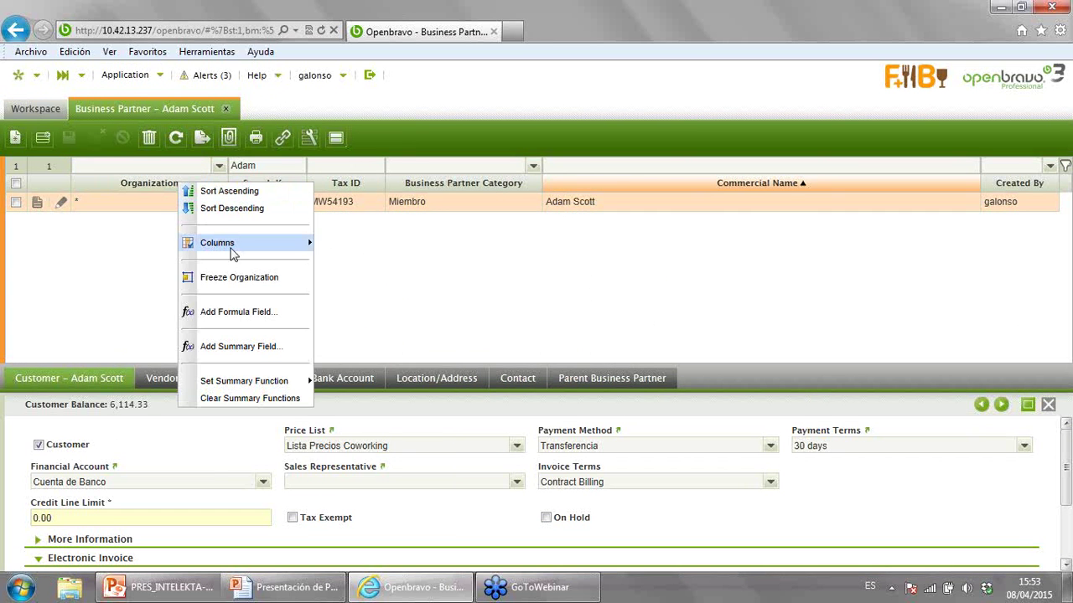
mouse_move(233, 245)
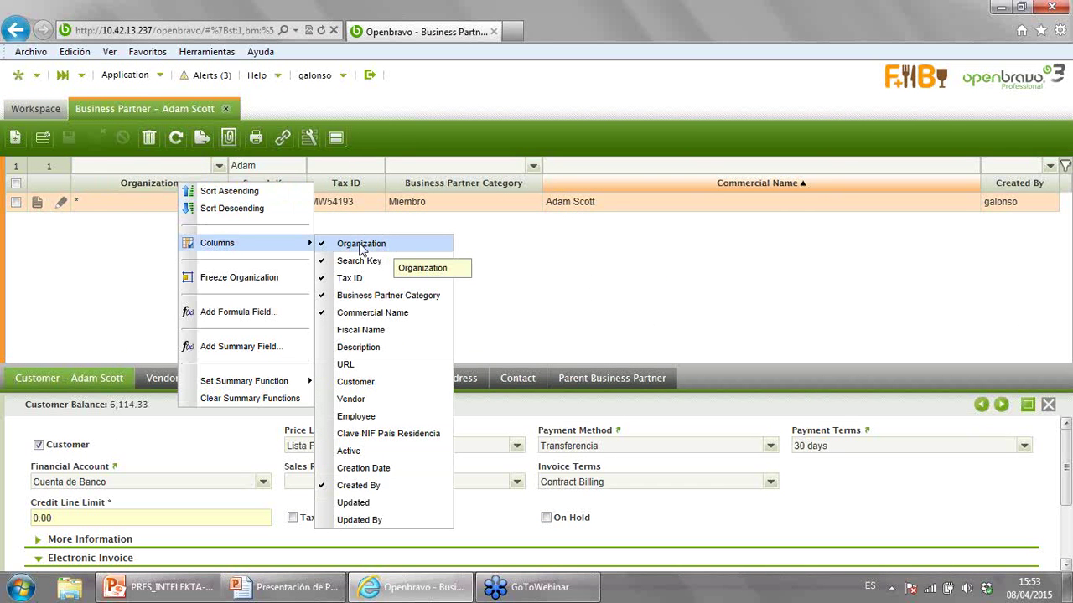
left_click(360, 246)
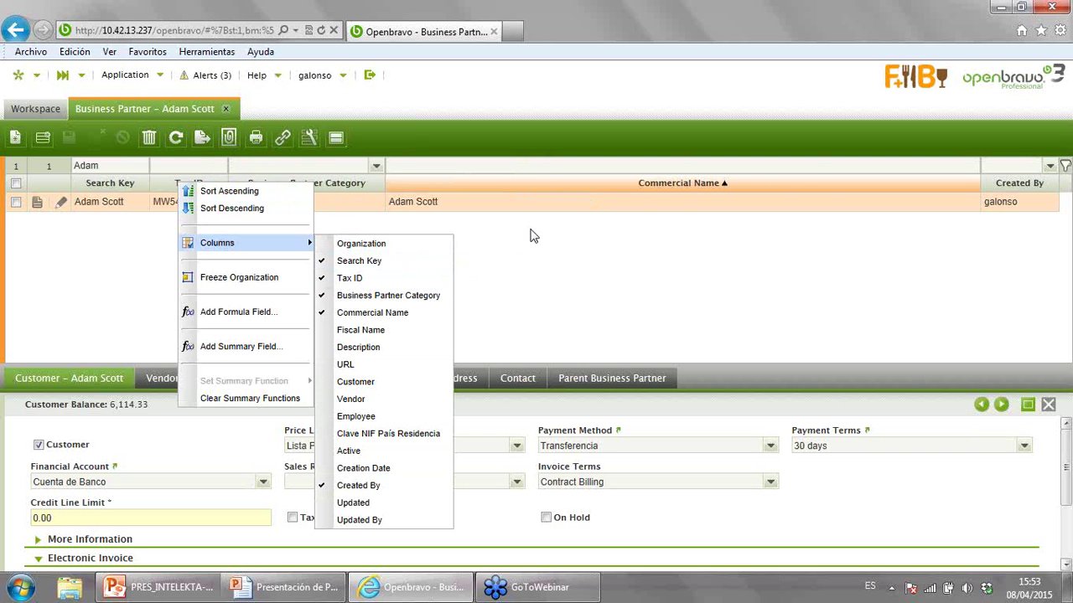
left_click(84, 217)
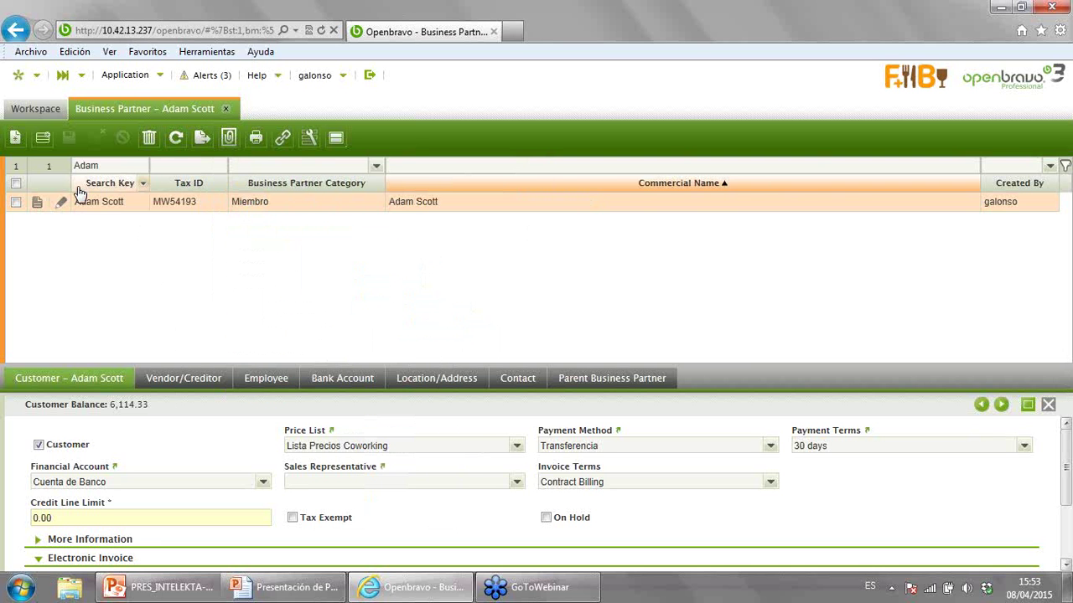
- Restore the Organization column and move Tax ID next to Created By, then back after Search Key
right_click(77, 188)
mouse_move(153, 245)
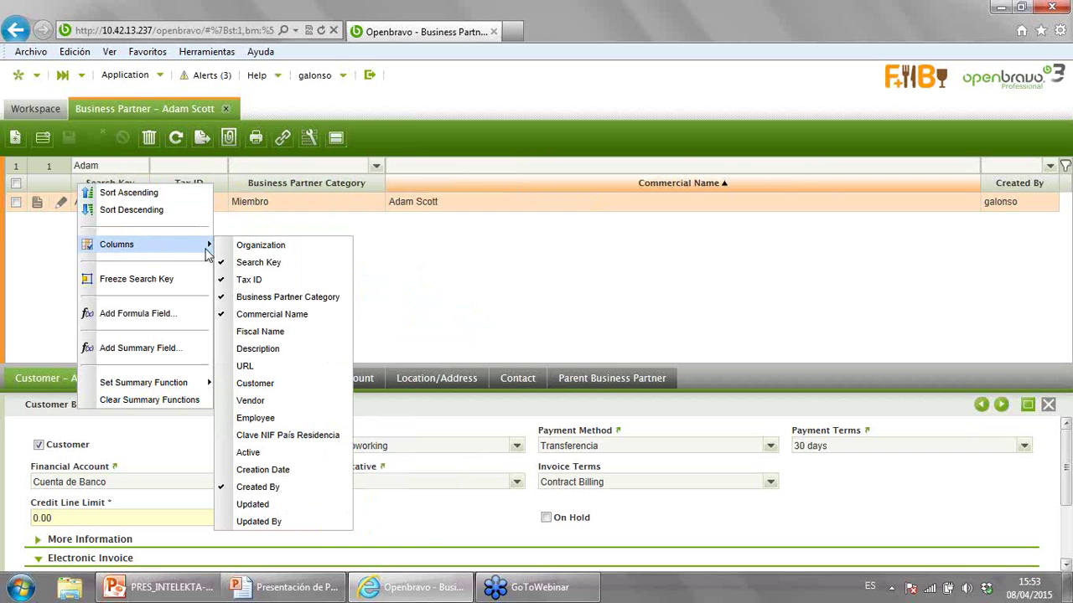
left_click(228, 248)
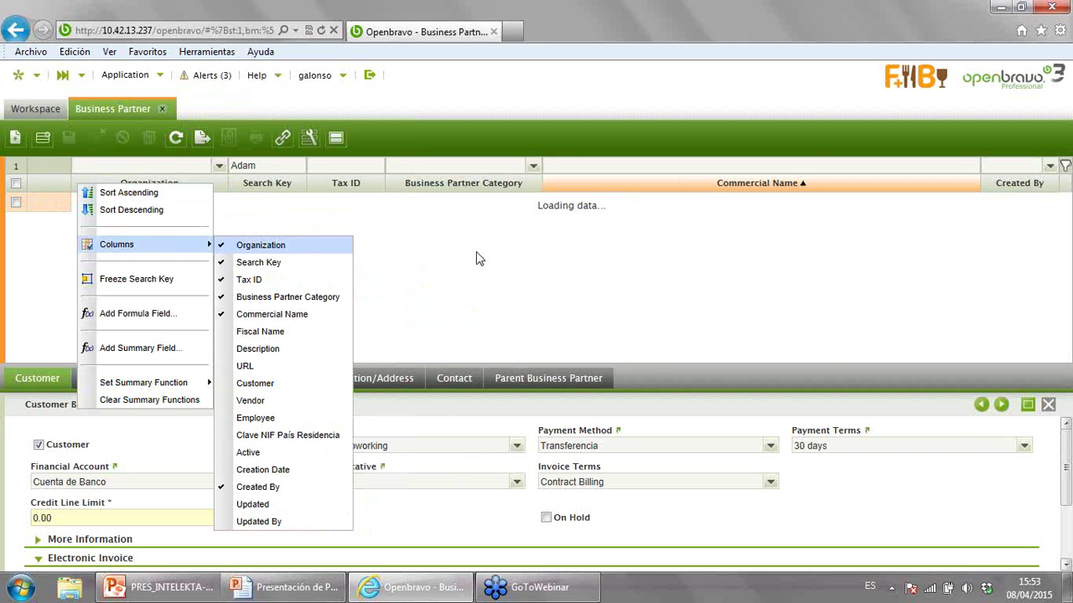
left_click(480, 264)
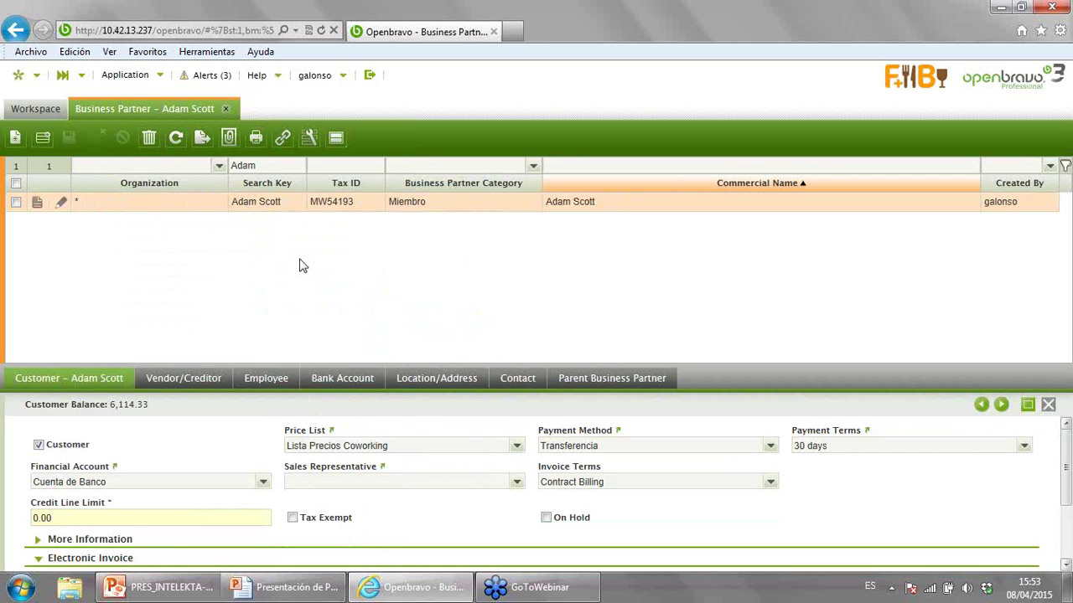
left_click_drag(348, 194, 574, 192)
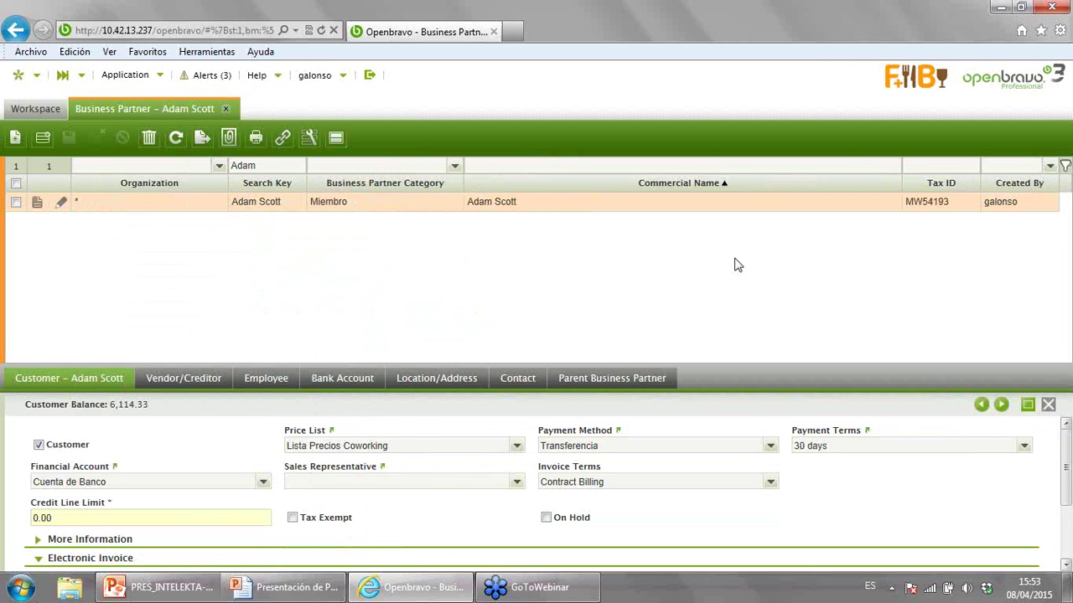
left_click_drag(934, 182, 428, 203)
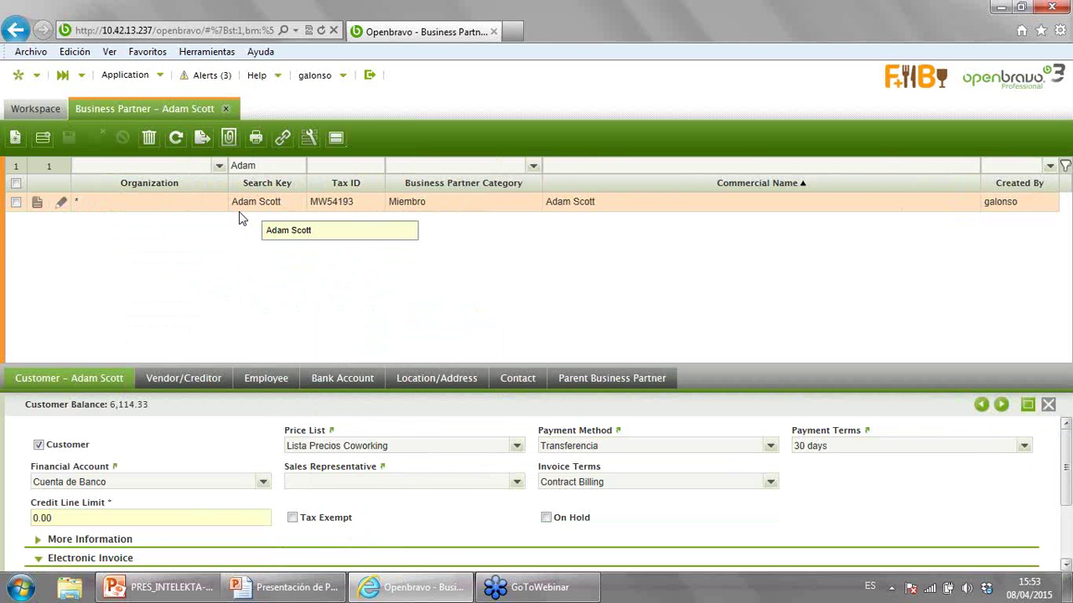
left_click(36, 203)
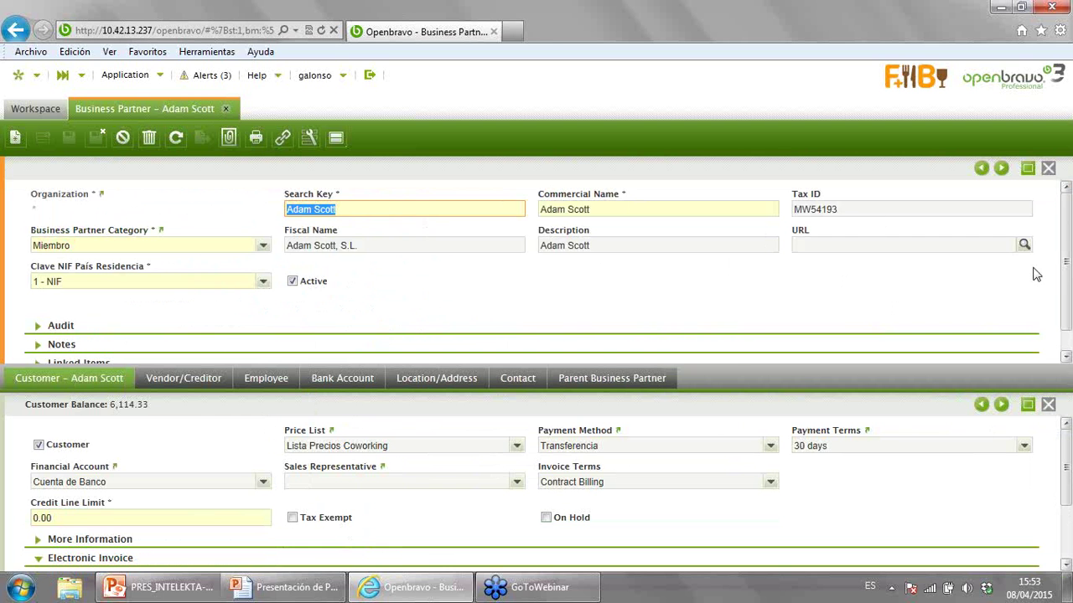
scroll(1067, 281, "down", 1)
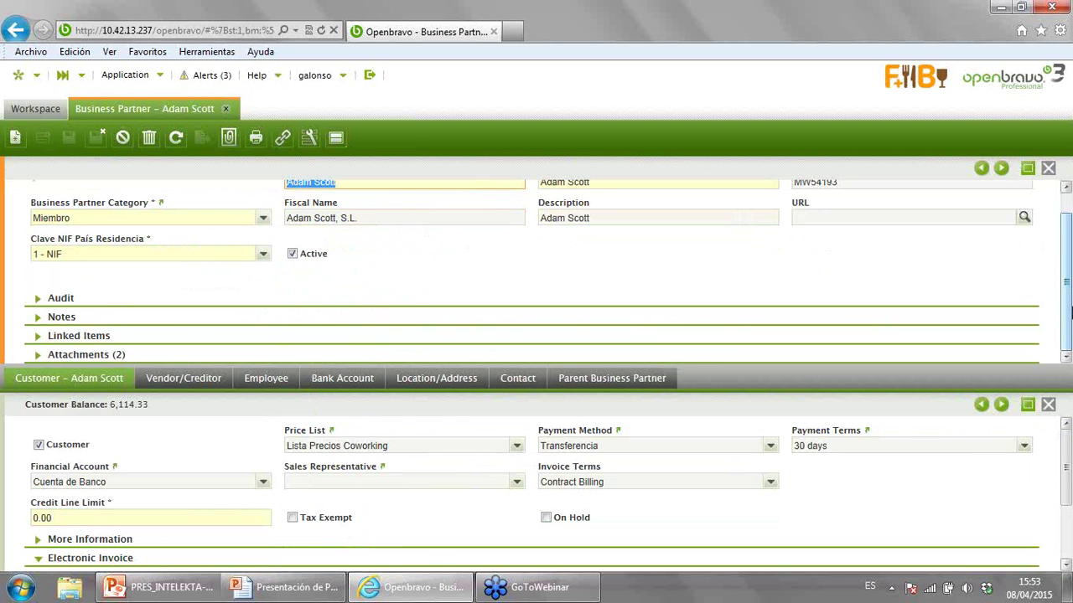
left_click(105, 359)
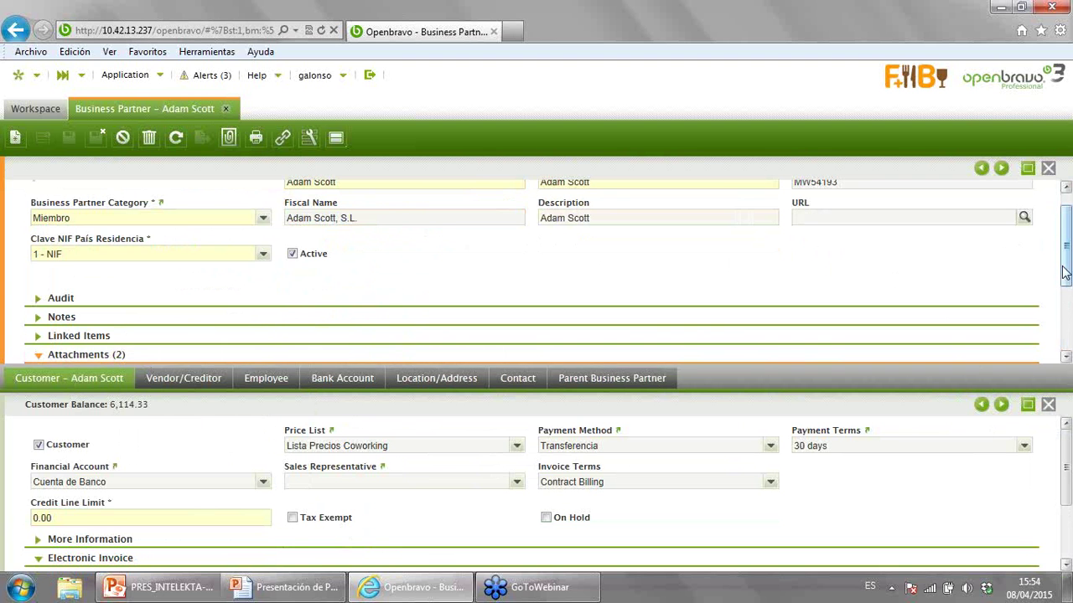
scroll(1067, 270, "down", 3)
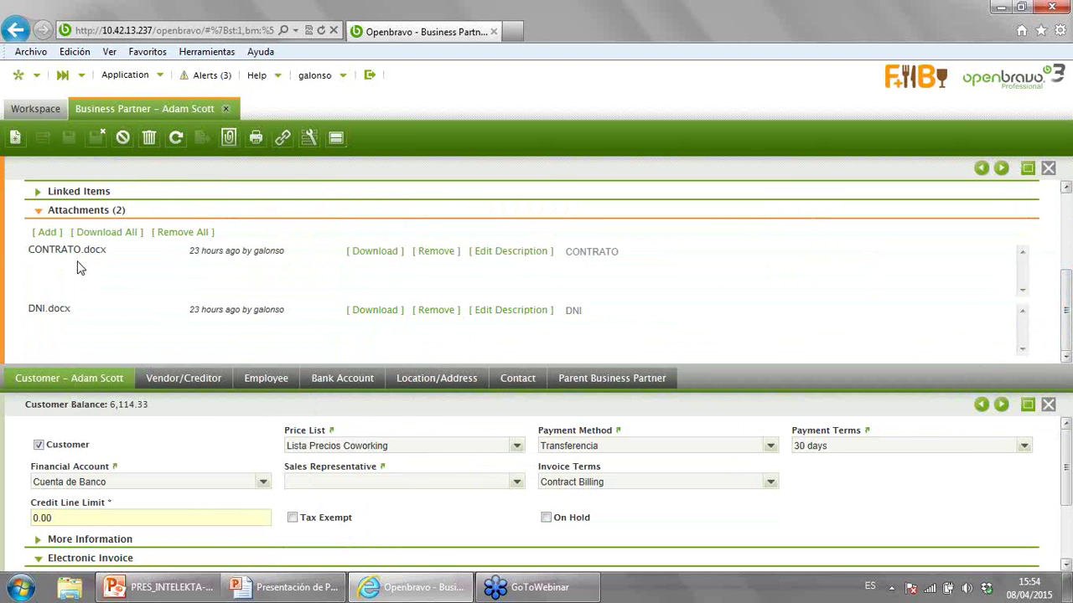
left_click(107, 383)
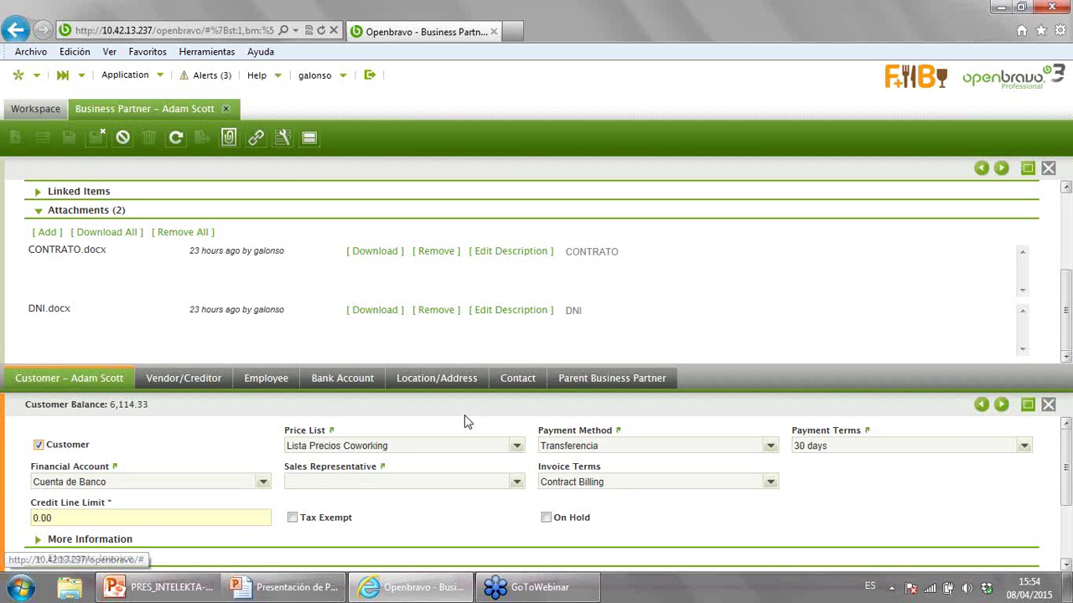
left_click(448, 384)
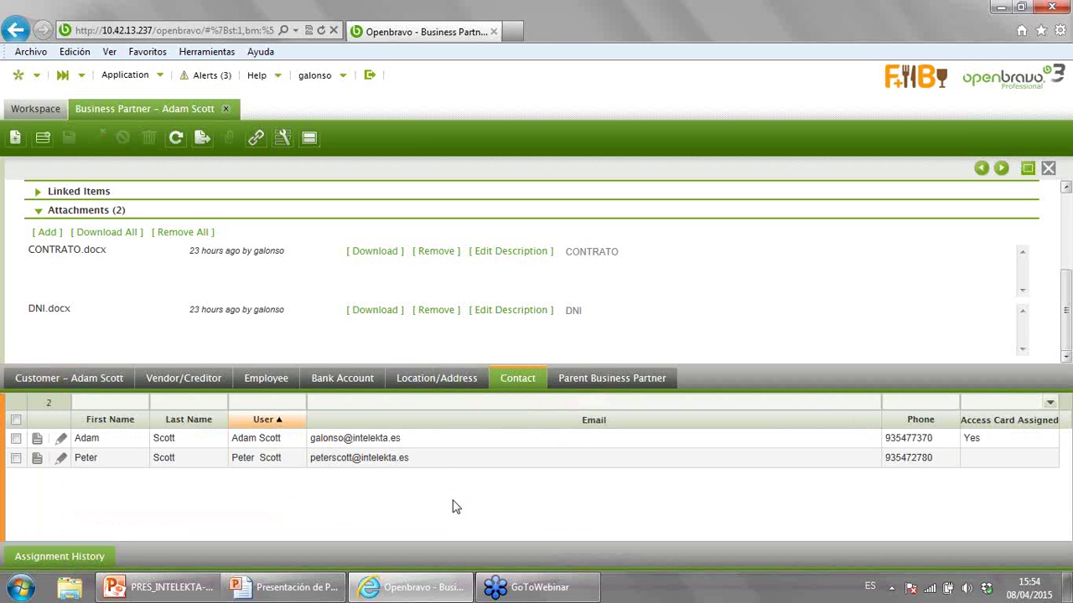
left_click(17, 440)
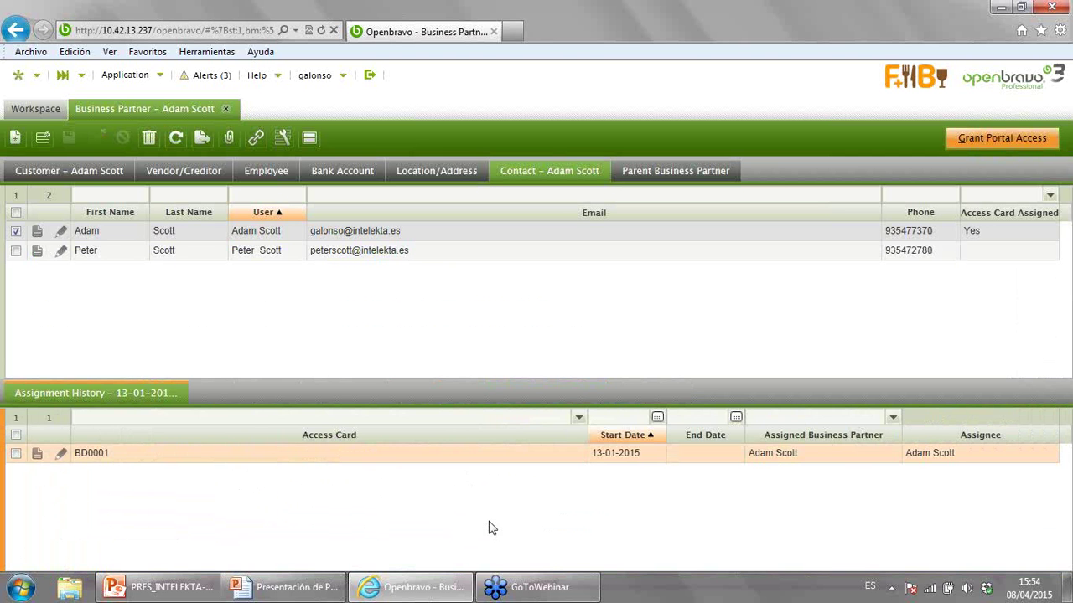
left_click(123, 110)
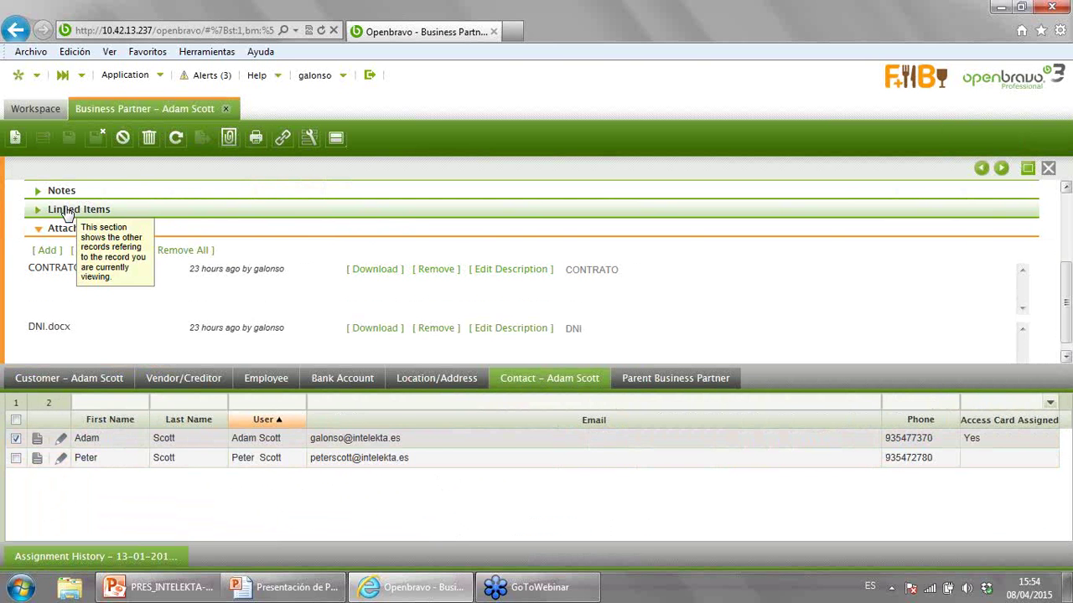
left_click(67, 211)
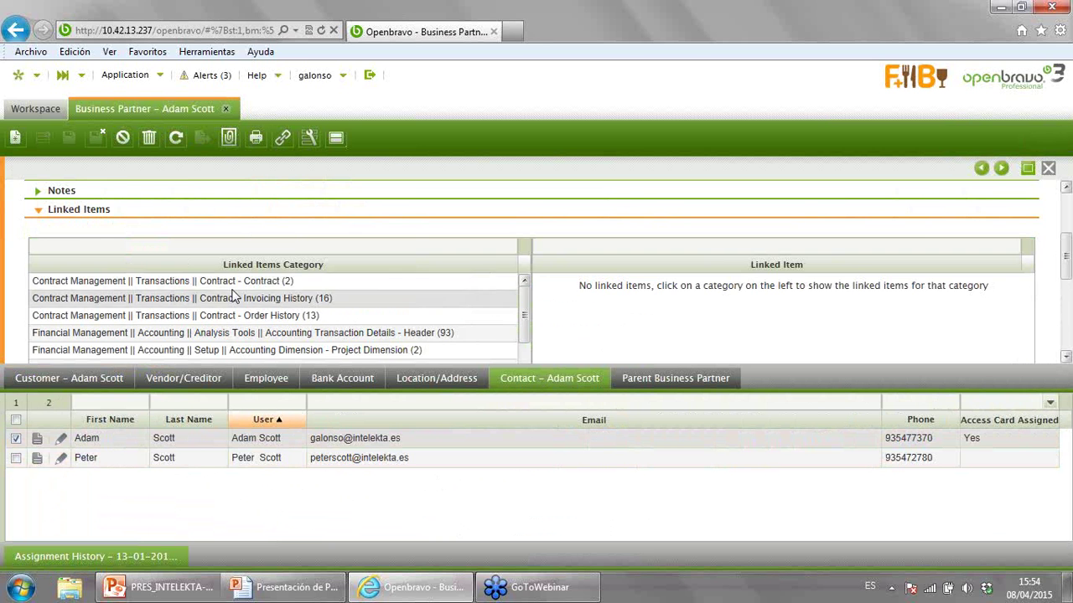
left_click(210, 280)
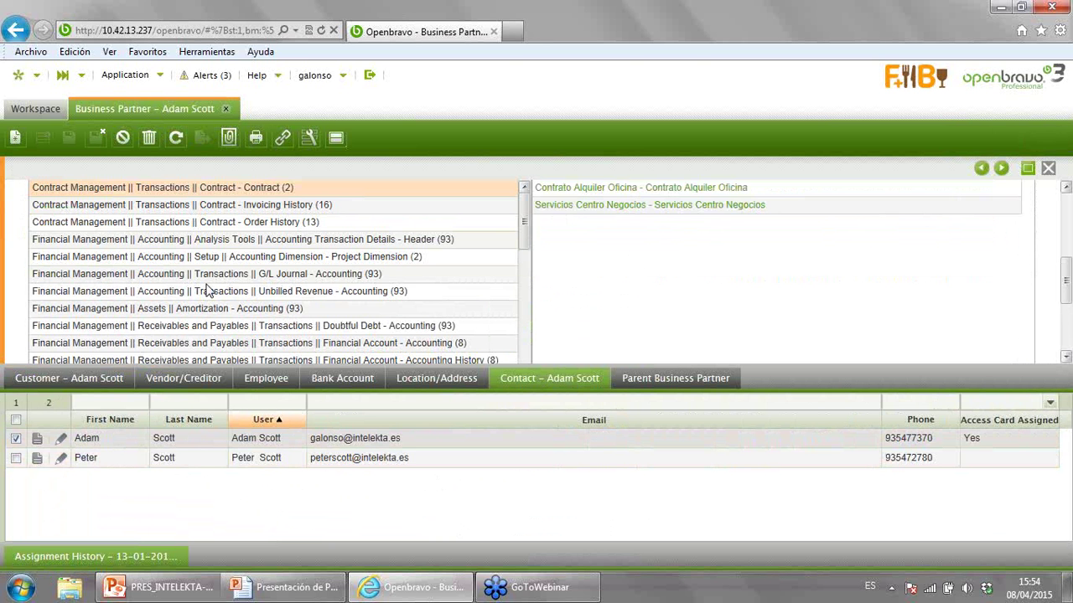
- Open the Servicios Centro Negocios contract and view its invoice plan, order and invoicing history
left_click(620, 205)
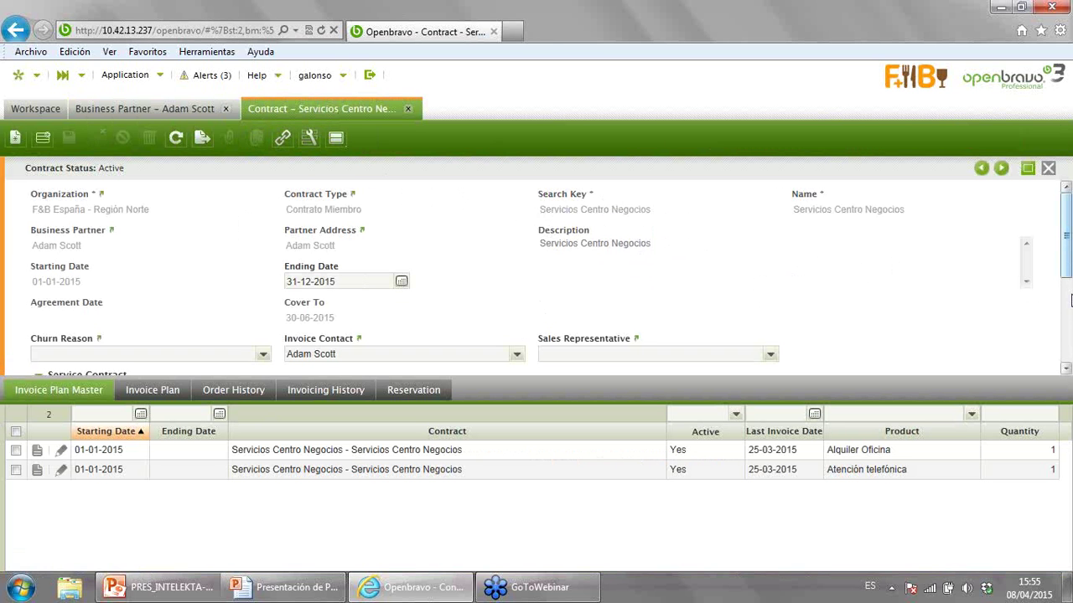
left_click_drag(1069, 267, 1069, 308)
scroll(495, 310, "down", 1)
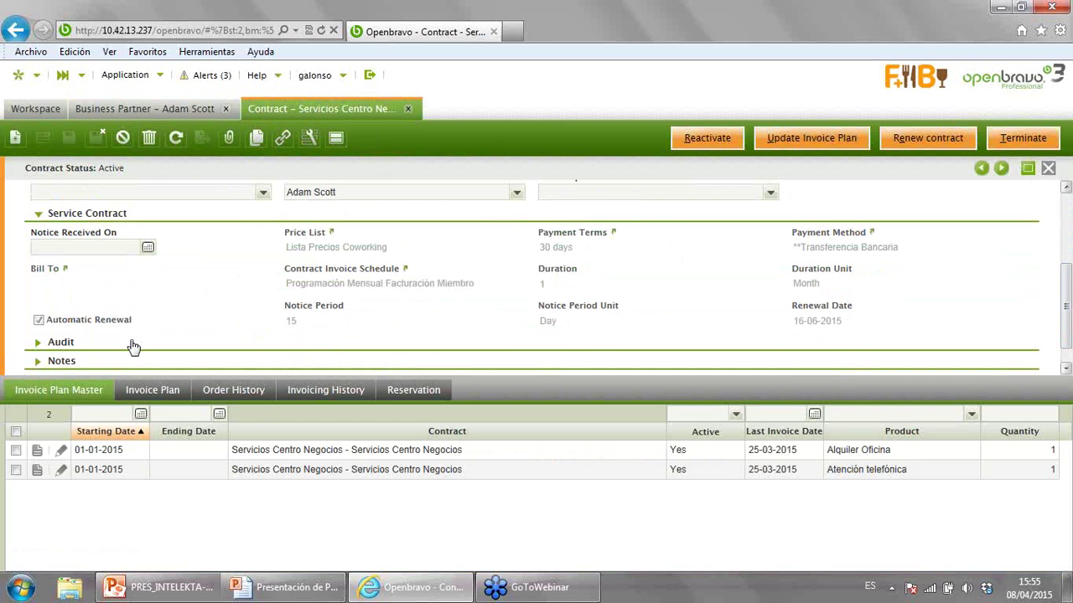
left_click(77, 397)
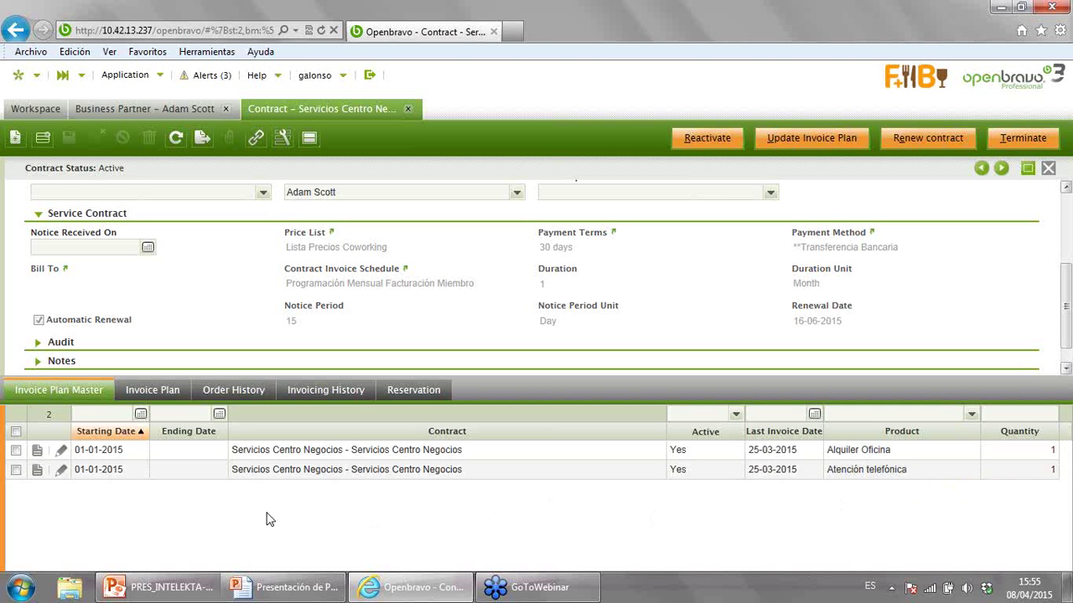
left_click(235, 390)
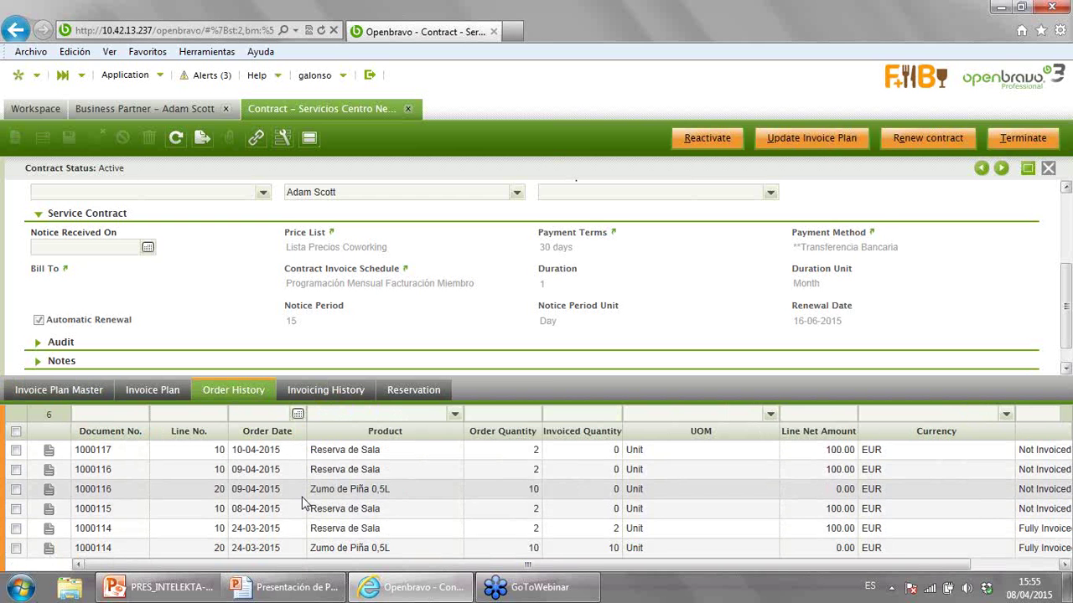
left_click(347, 396)
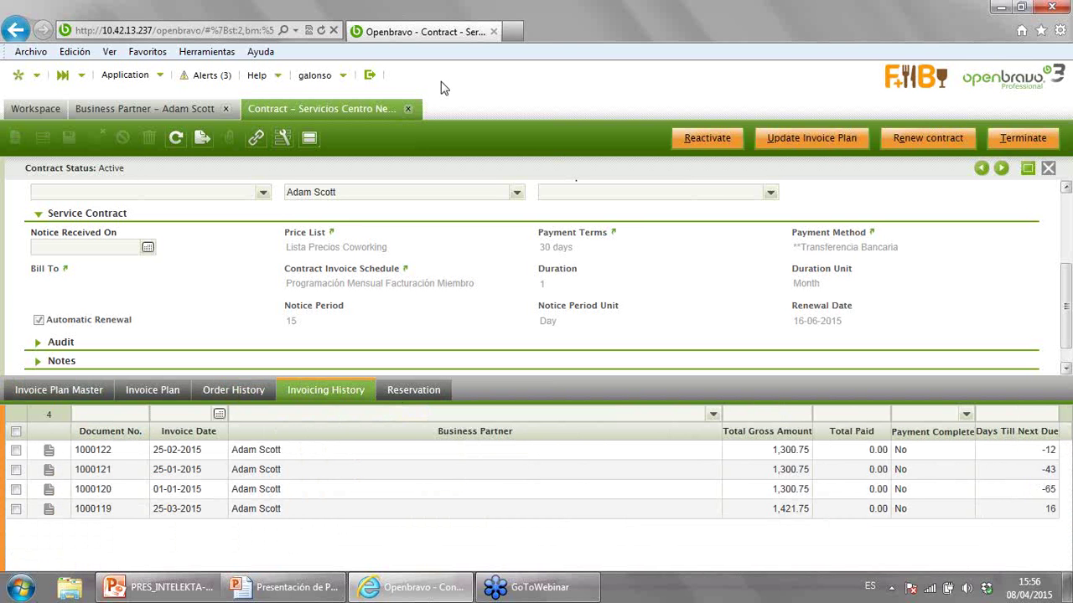
- Close the Contract and Business Partner tabs and end the session
left_click(408, 109)
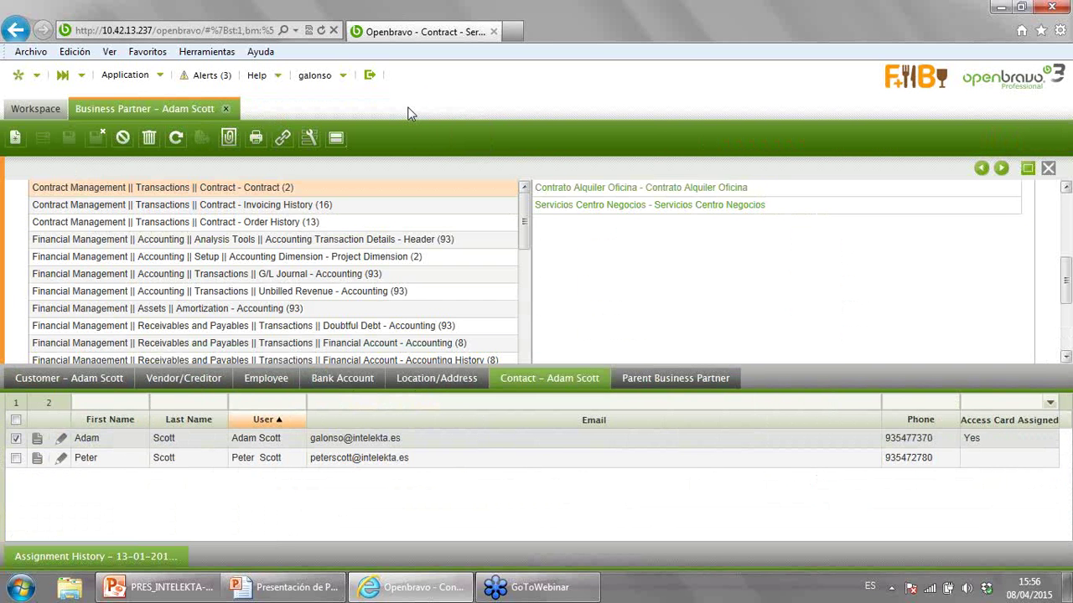
left_click(226, 109)
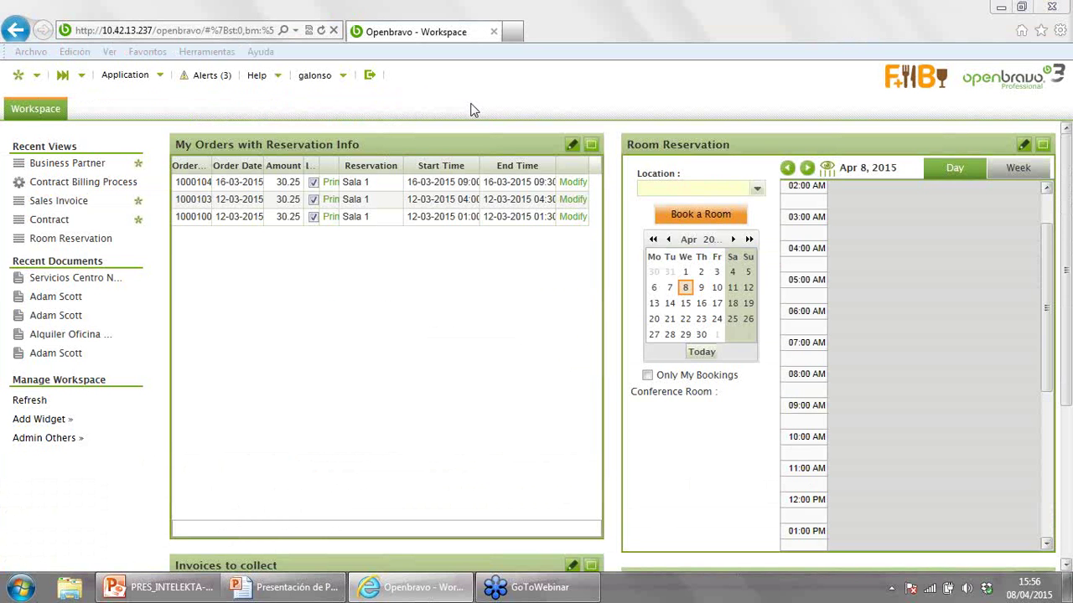
left_click(366, 76)
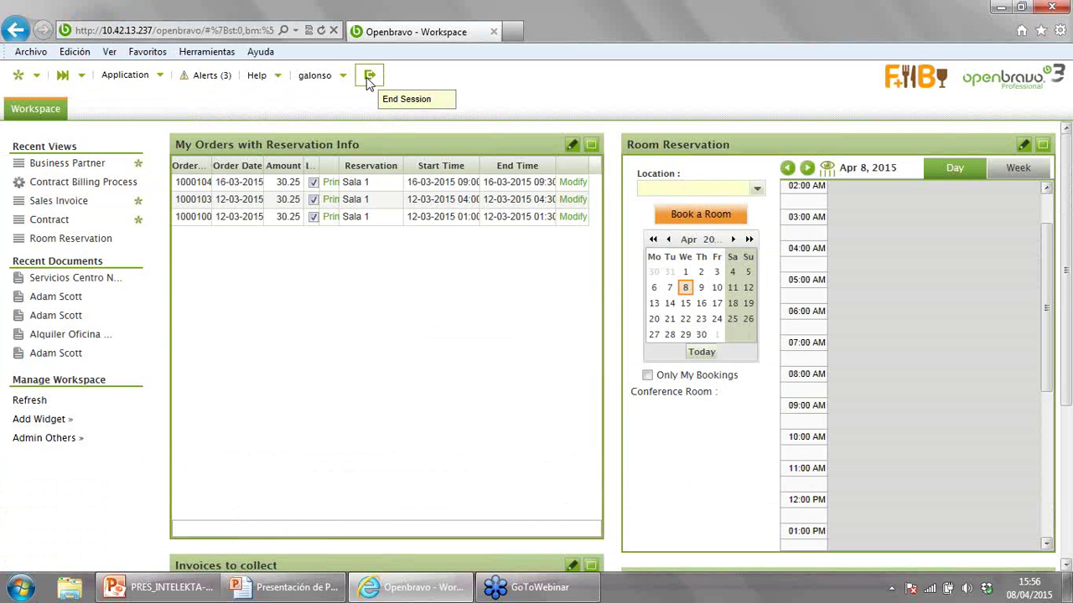
left_click(366, 80)
left_click(501, 350)
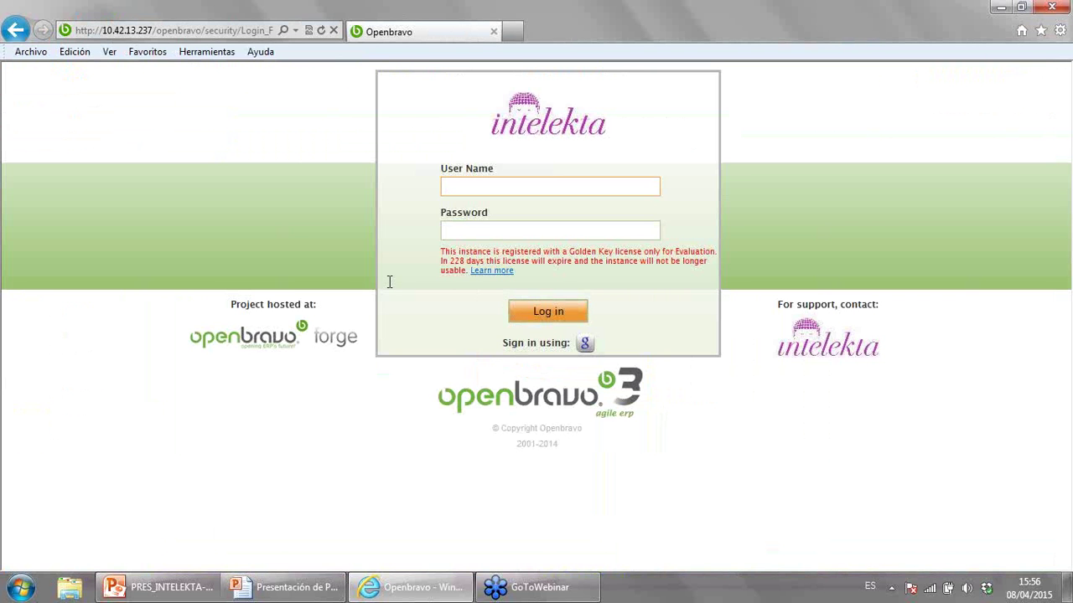
- Log in with the customer's user name and password
type("A")
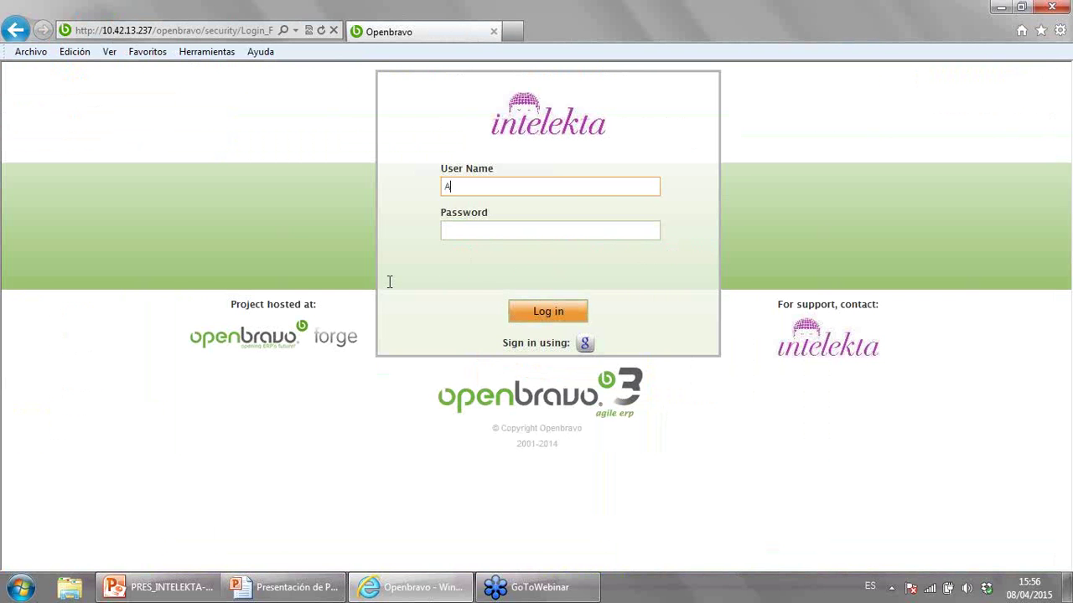
type("damadam")
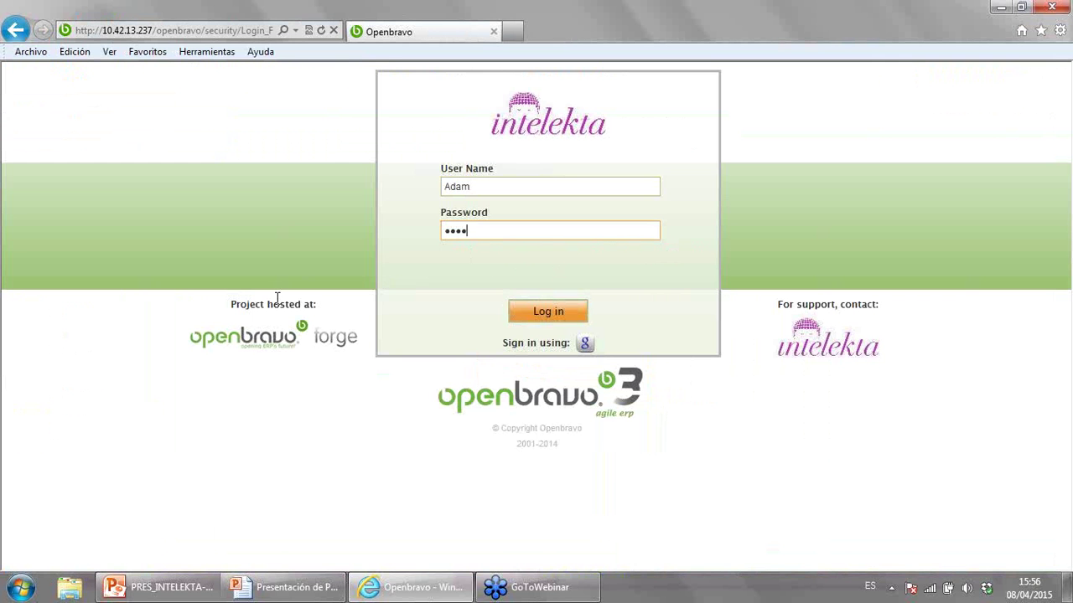
left_click(550, 311)
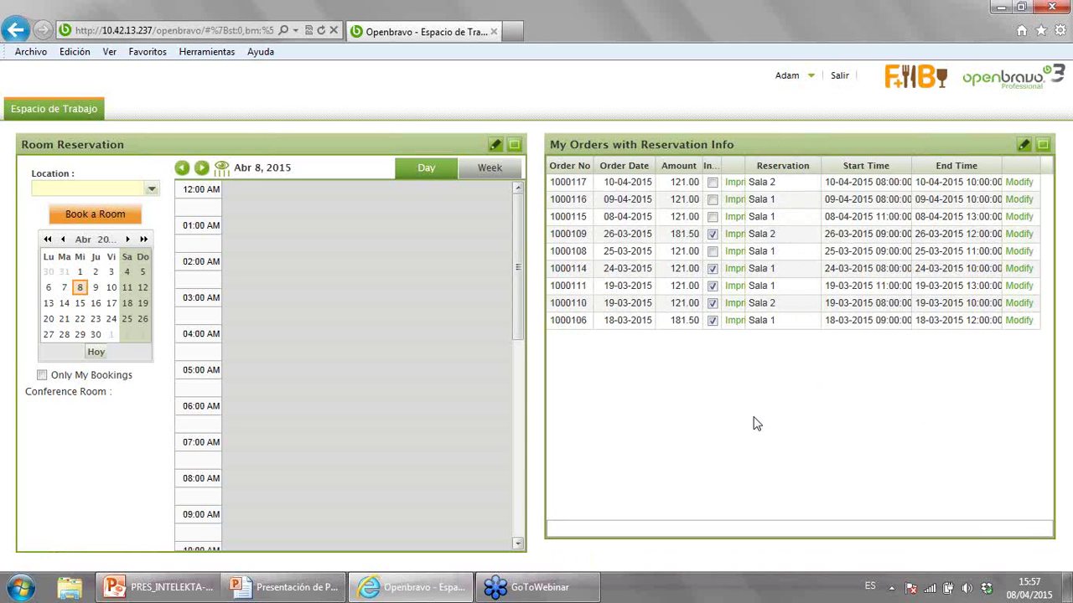
- Maximize Room Reservation, set location F&B España - Región Norte, and pick Thursday 09-04 at 11:00
left_click(514, 146)
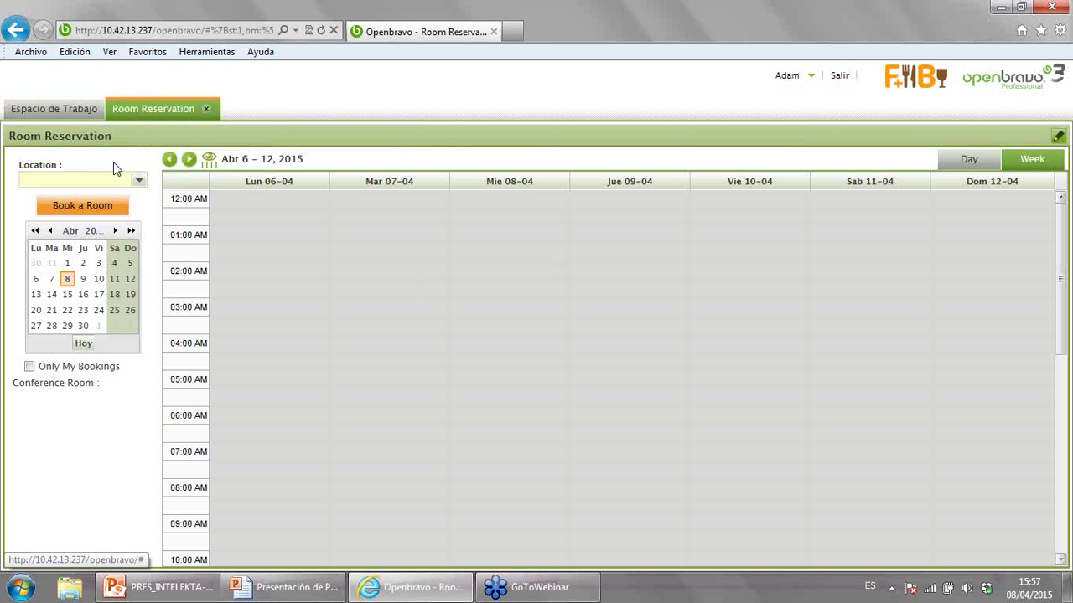
left_click(139, 181)
left_click(126, 198)
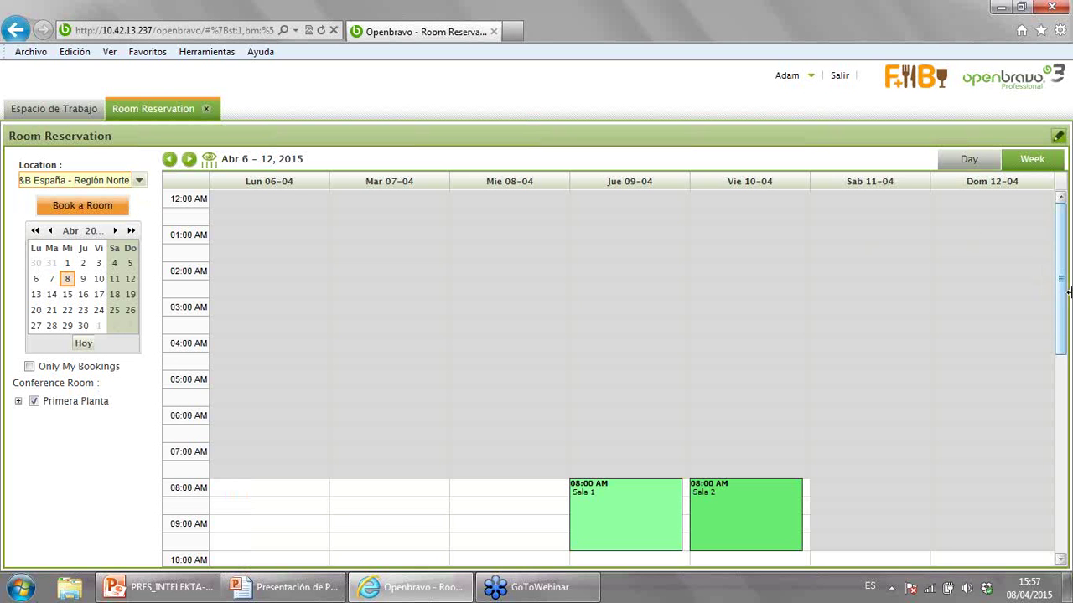
scroll(1061, 283, "down", 1)
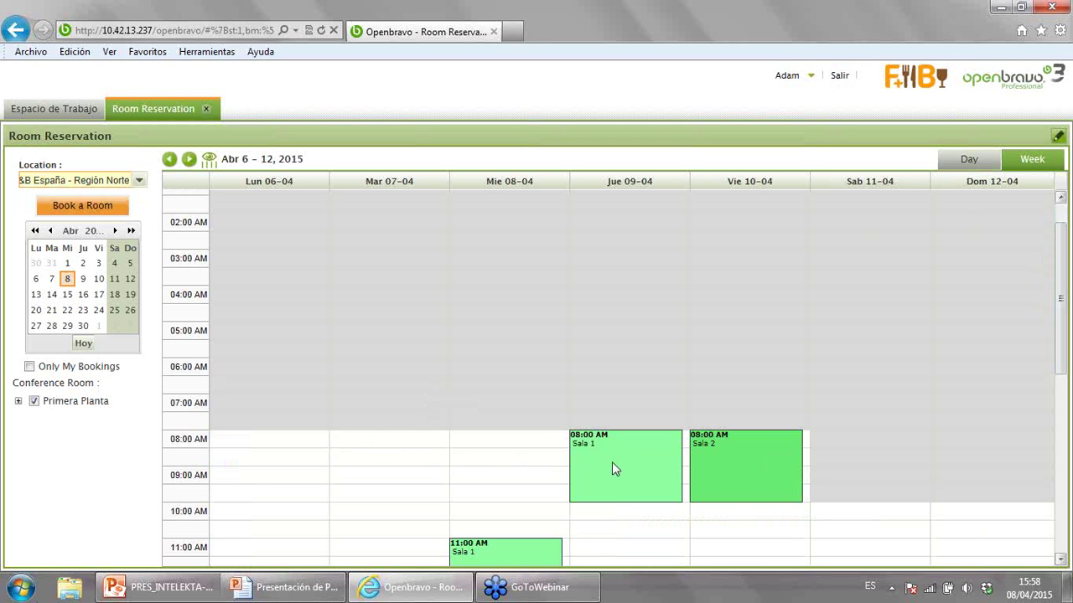
mouse_move(728, 463)
scroll(1061, 306, "down", 2)
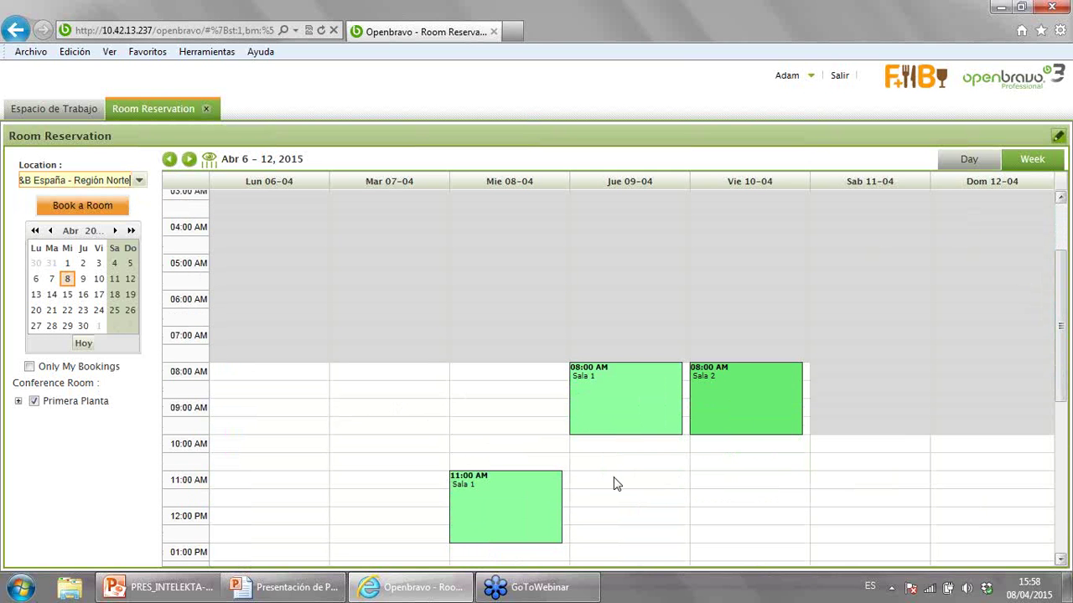
left_click(613, 484)
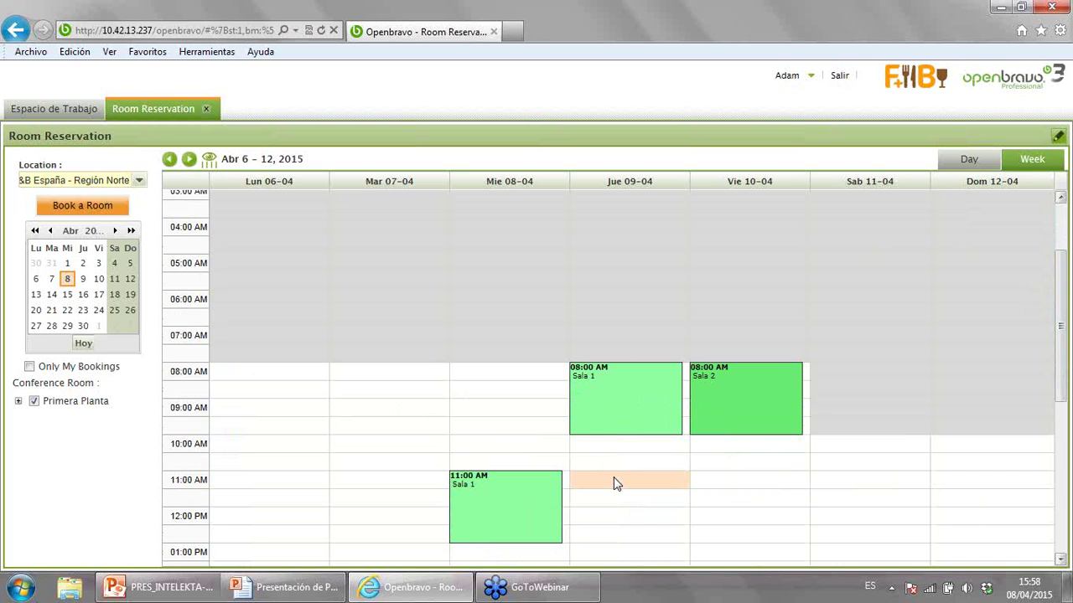
- Start a booking ending at 13:00, charged to Servicios Centro Negocios, in conference room Sala 1
left_click(613, 479)
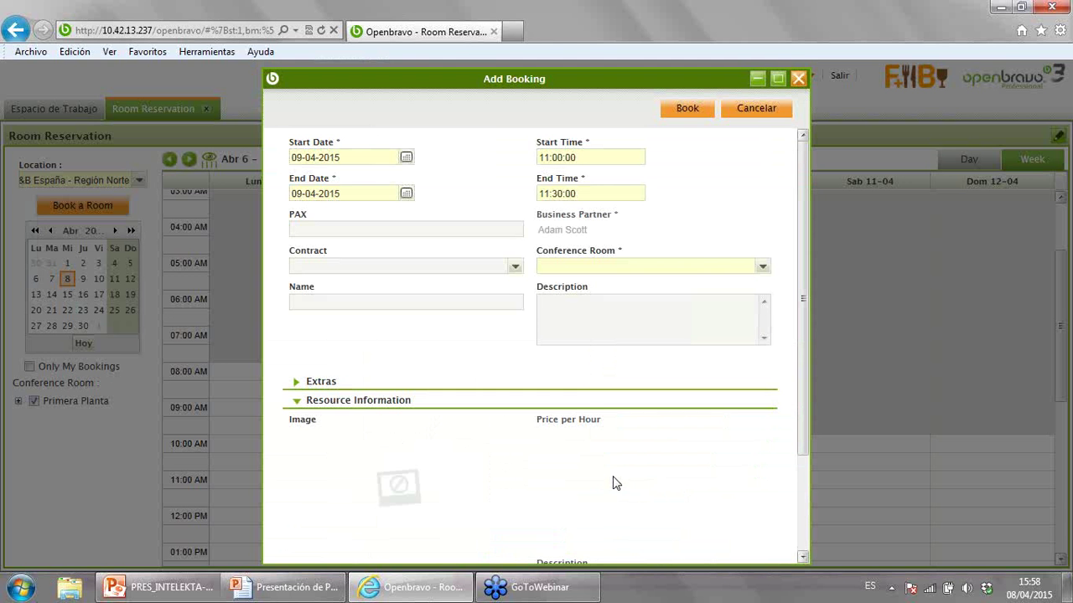
left_click(607, 194)
left_click(616, 271)
left_click(513, 268)
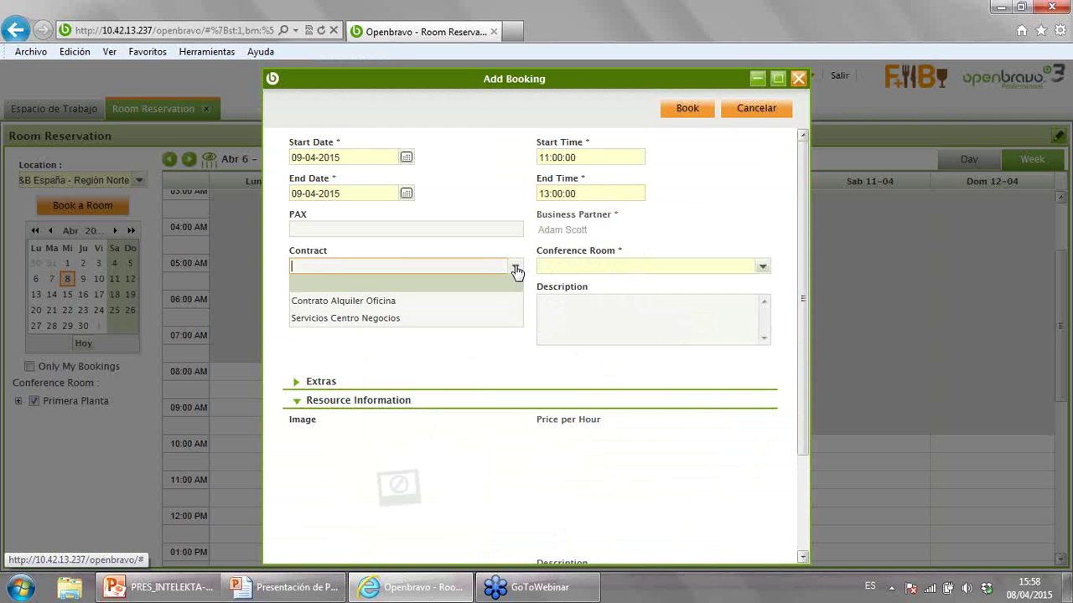
left_click(421, 319)
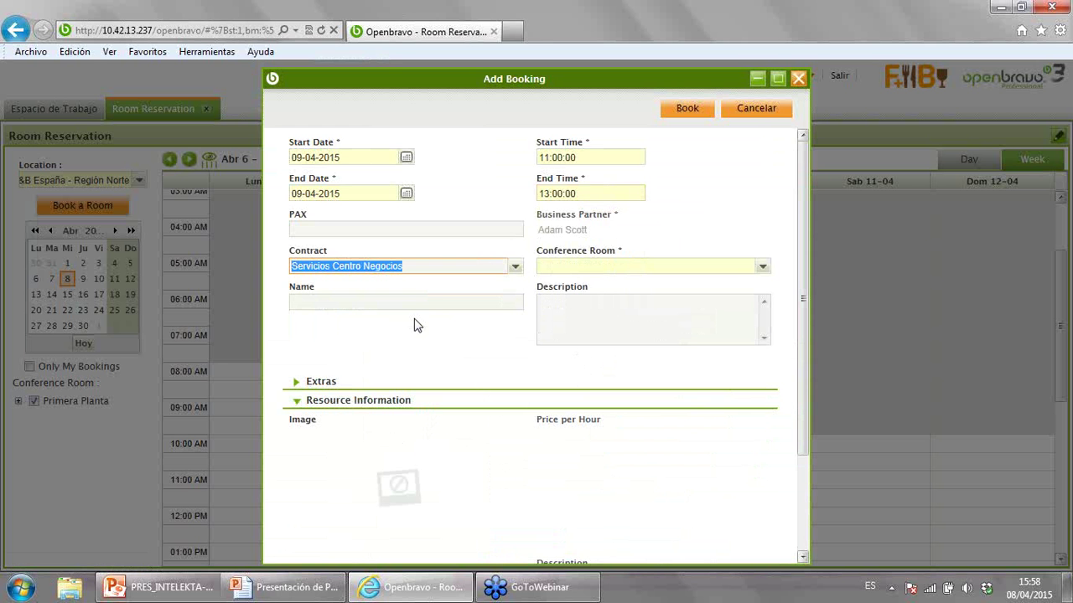
left_click(761, 267)
left_click(562, 283)
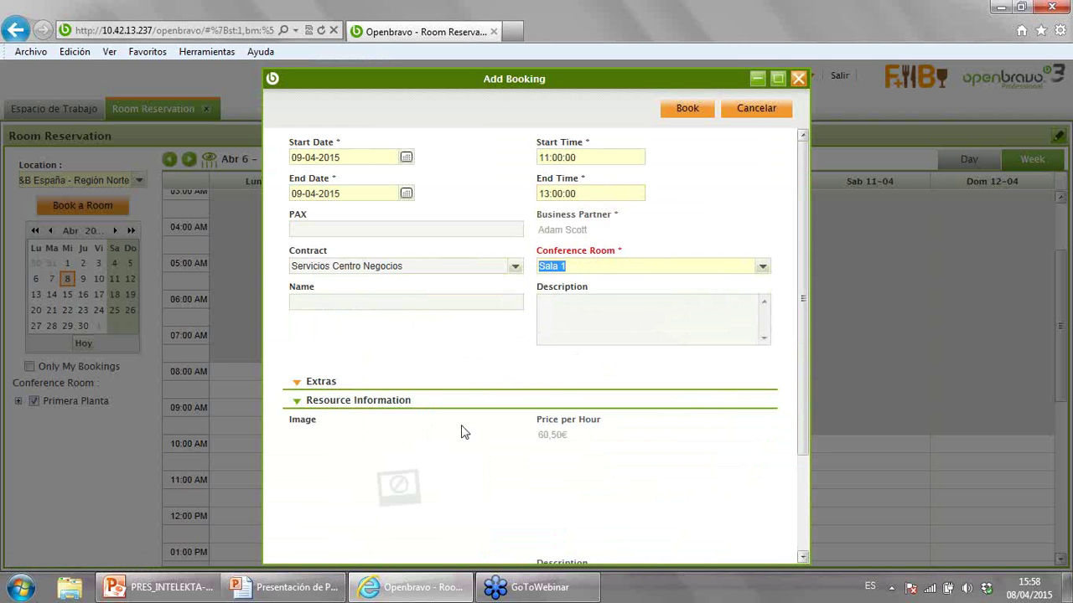
- Name and describe the booking 'Compras', add the Zumo extra, then book and confirm it
left_click(327, 303)
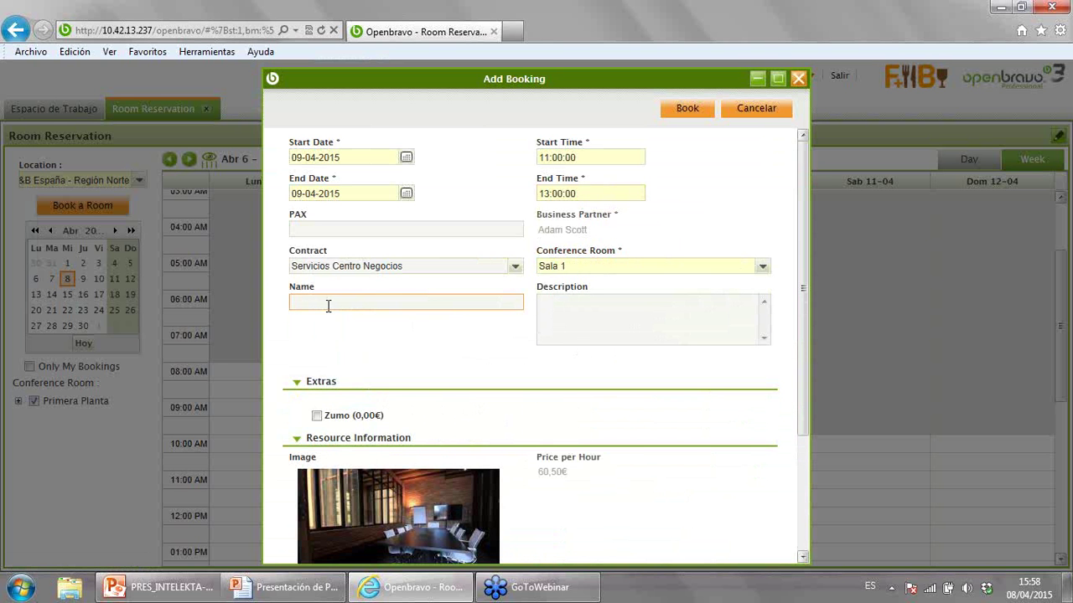
type("Compras")
key("Tab")
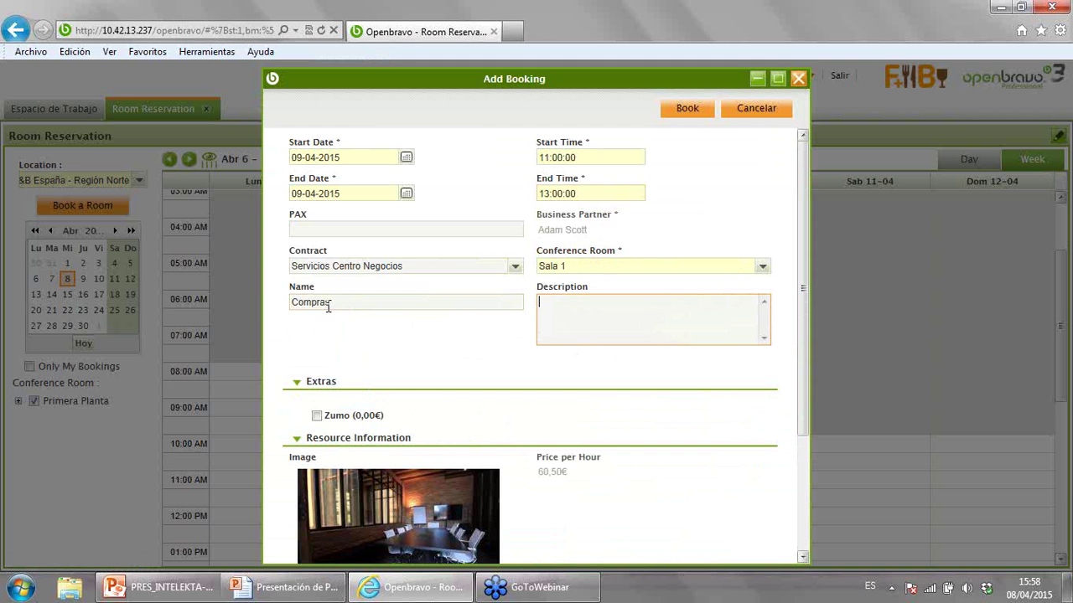
type("Compras")
left_click(317, 415)
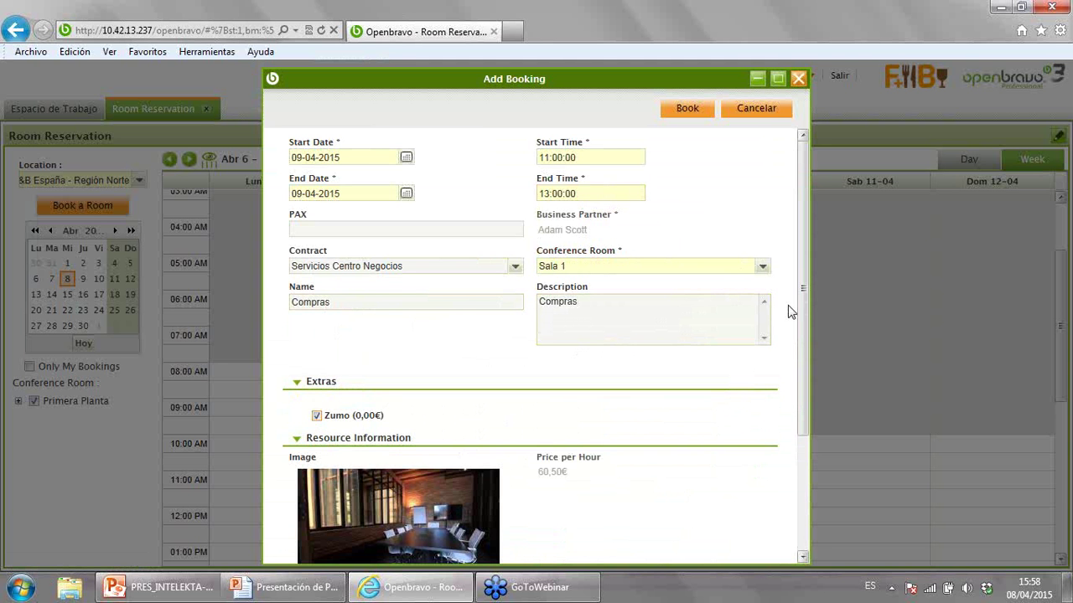
left_click_drag(802, 295, 706, 133)
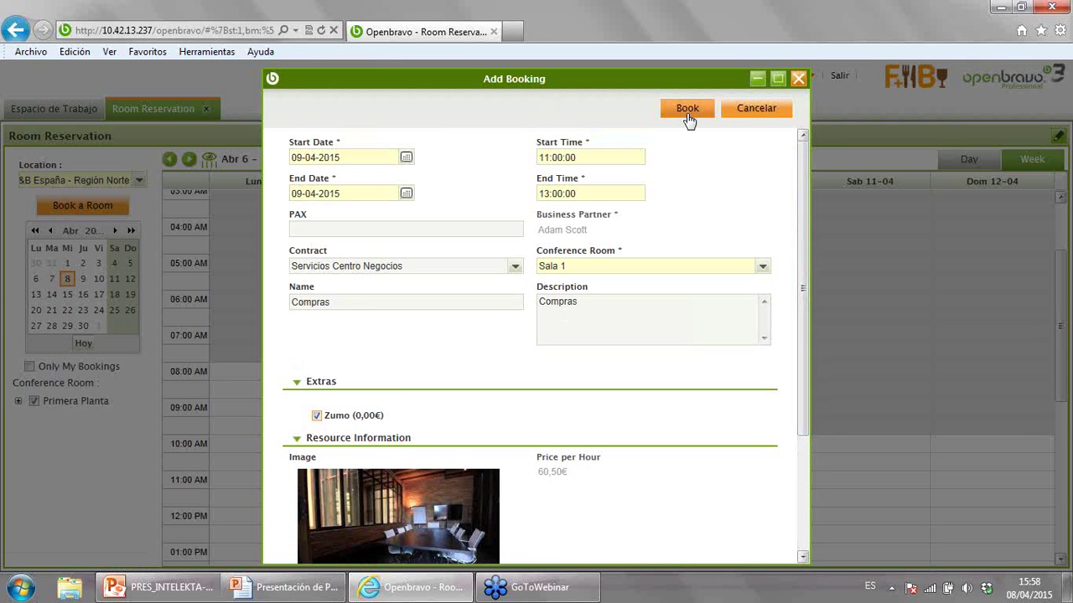
left_click(687, 110)
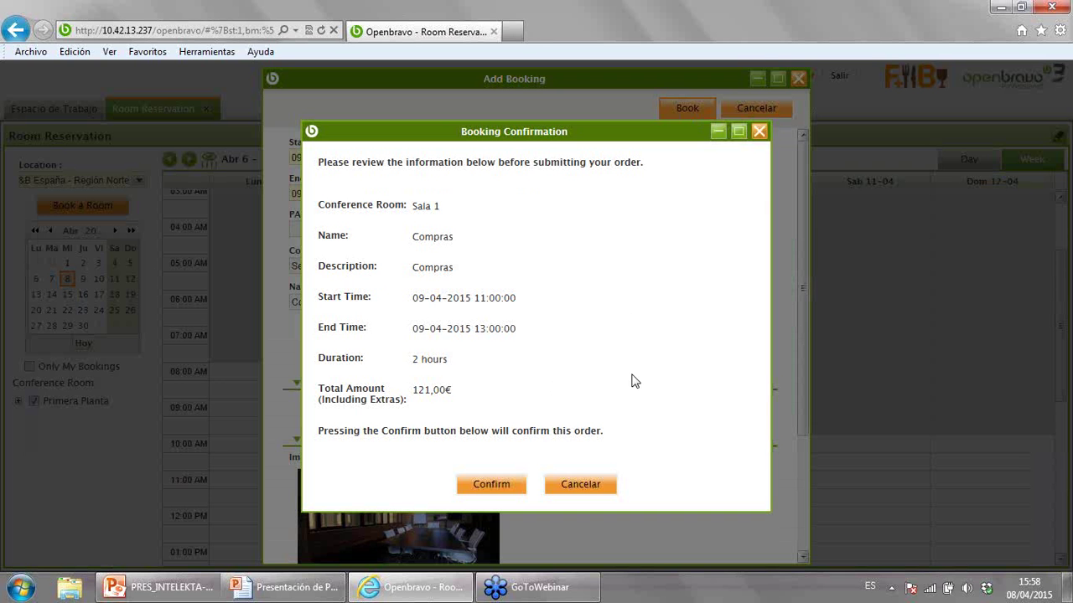
left_click(492, 486)
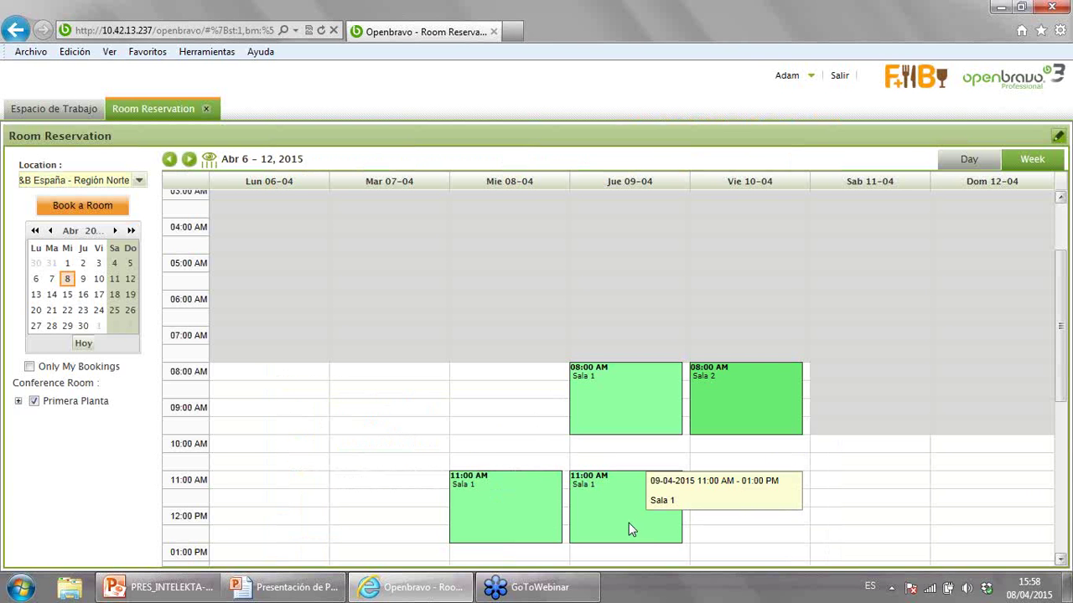
- Close Room Reservation, refresh the orders with reservation info, and start exiting via Salir
left_click(209, 111)
left_click(1024, 144)
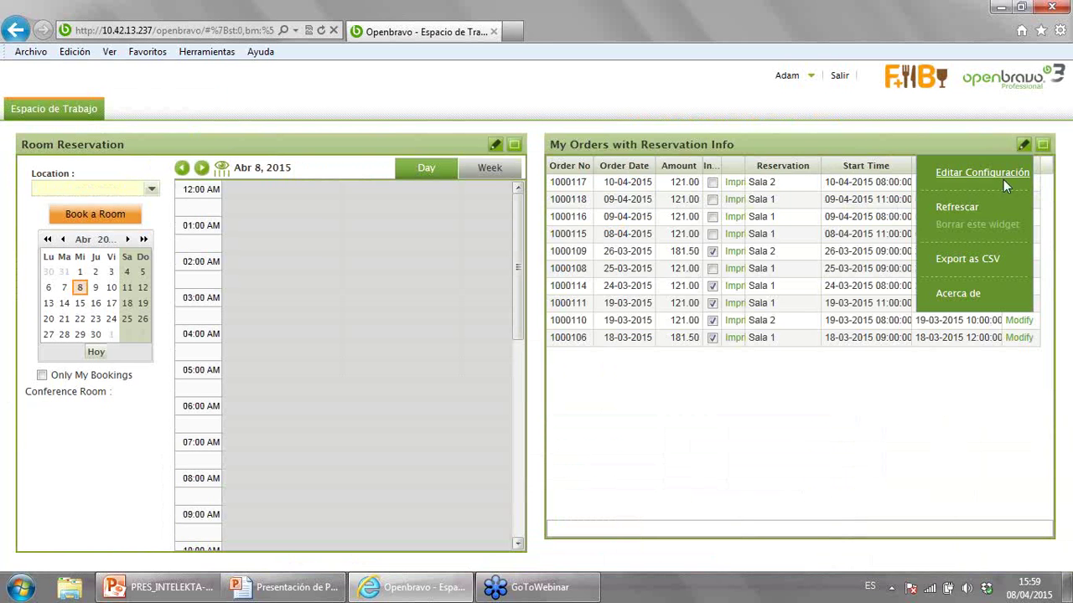
left_click(970, 215)
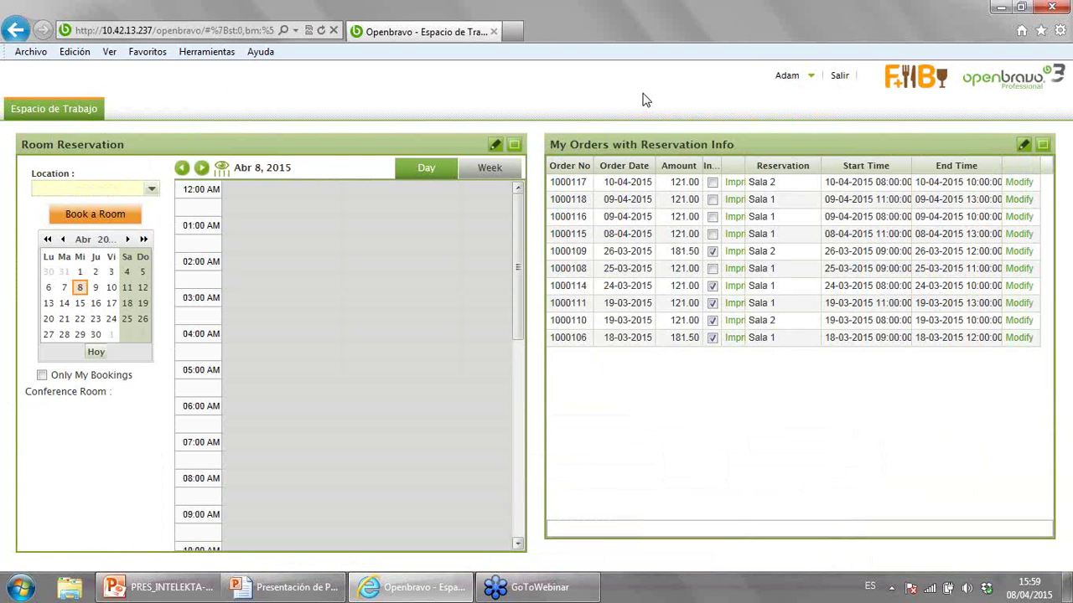
left_click(841, 78)
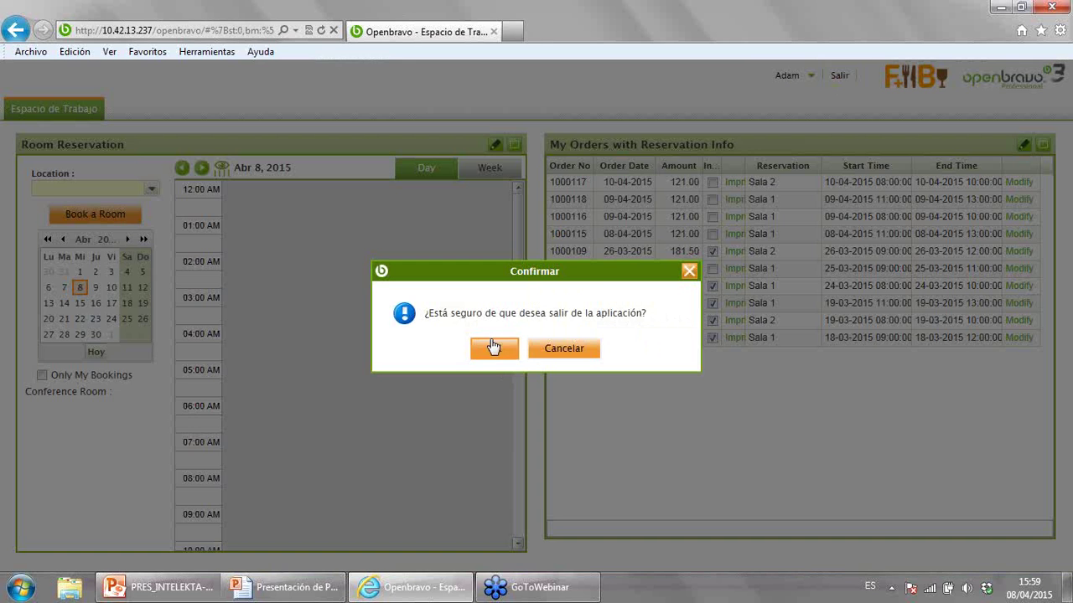
- Exit Openbravo and log back in as a different user with that user's name and password
left_click(492, 347)
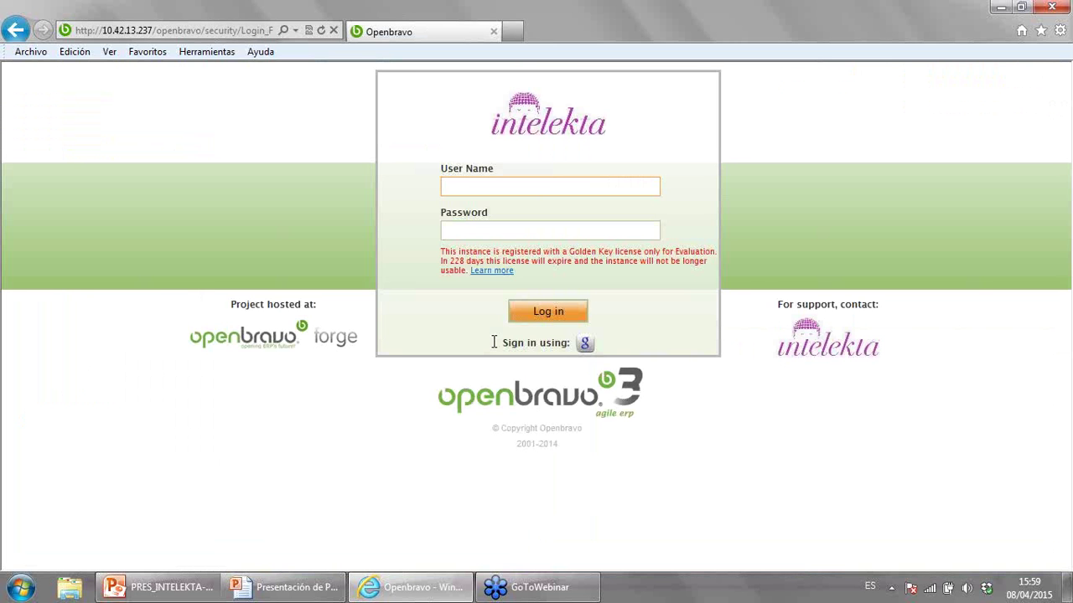
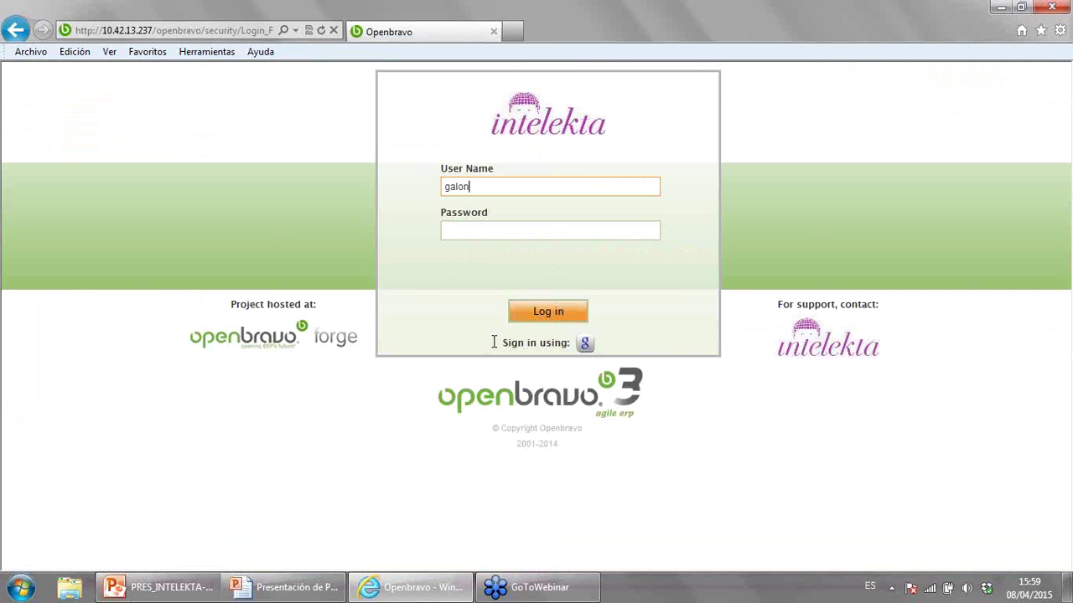
left_click(559, 320)
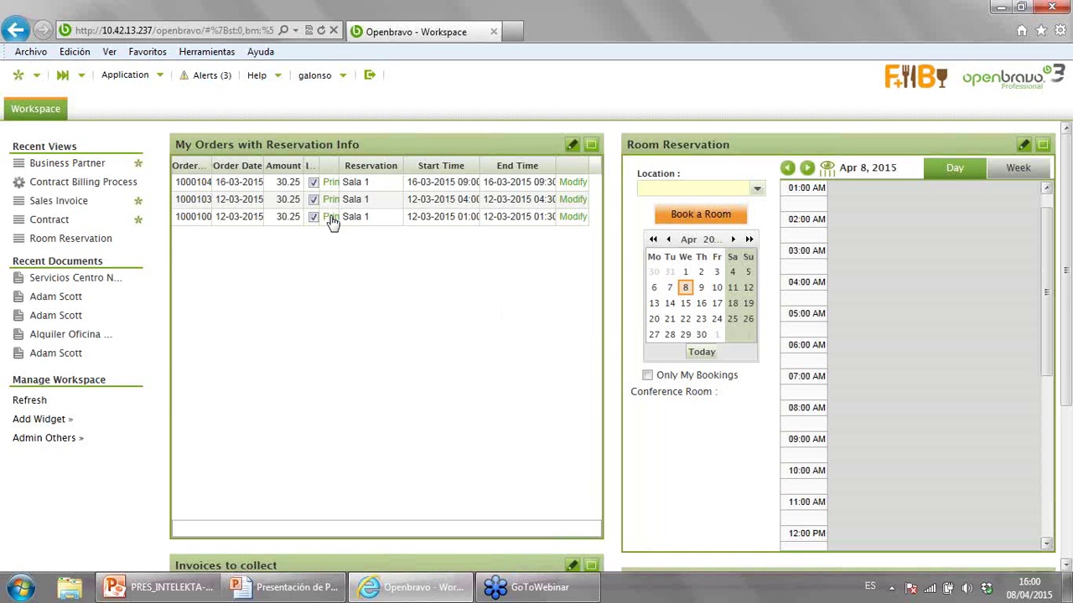
- Start Contract Billing for F&B España - Región Norte, choosing the customer and the Servicios Centro Negocios contract
left_click(101, 183)
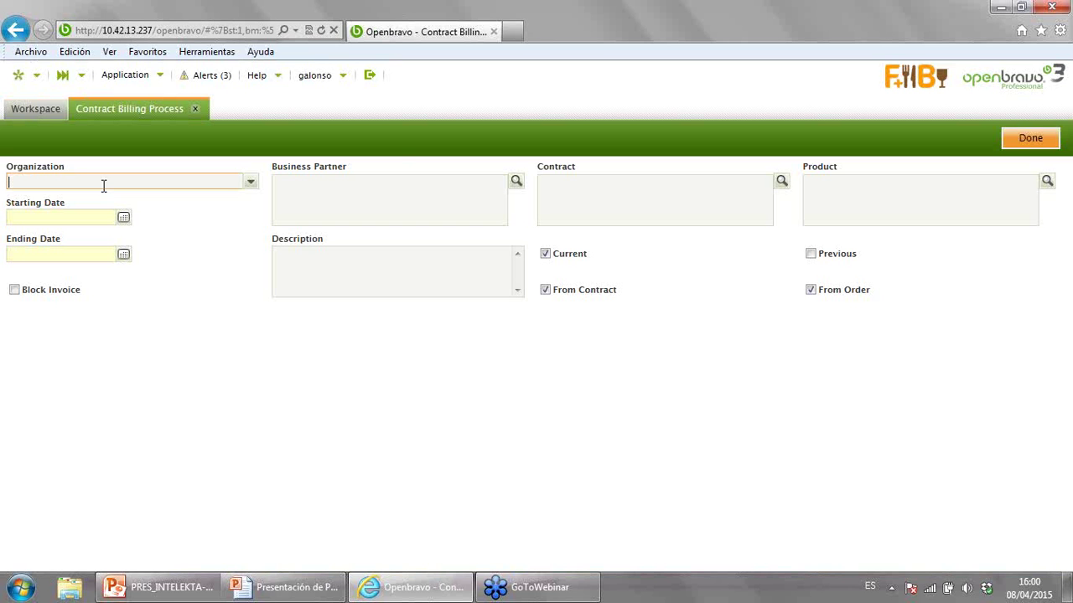
left_click(250, 182)
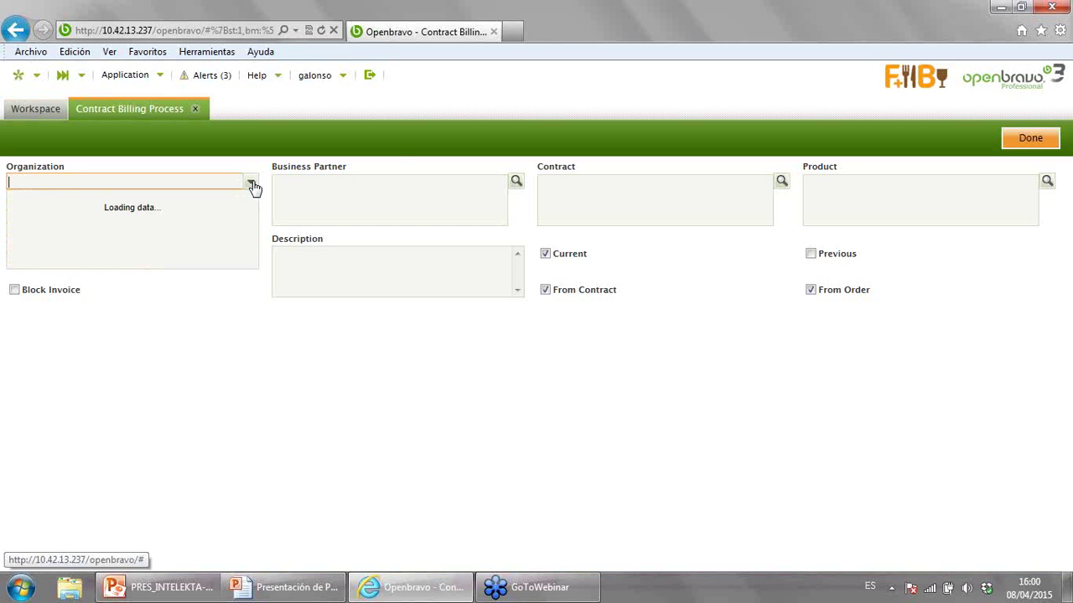
left_click(149, 206)
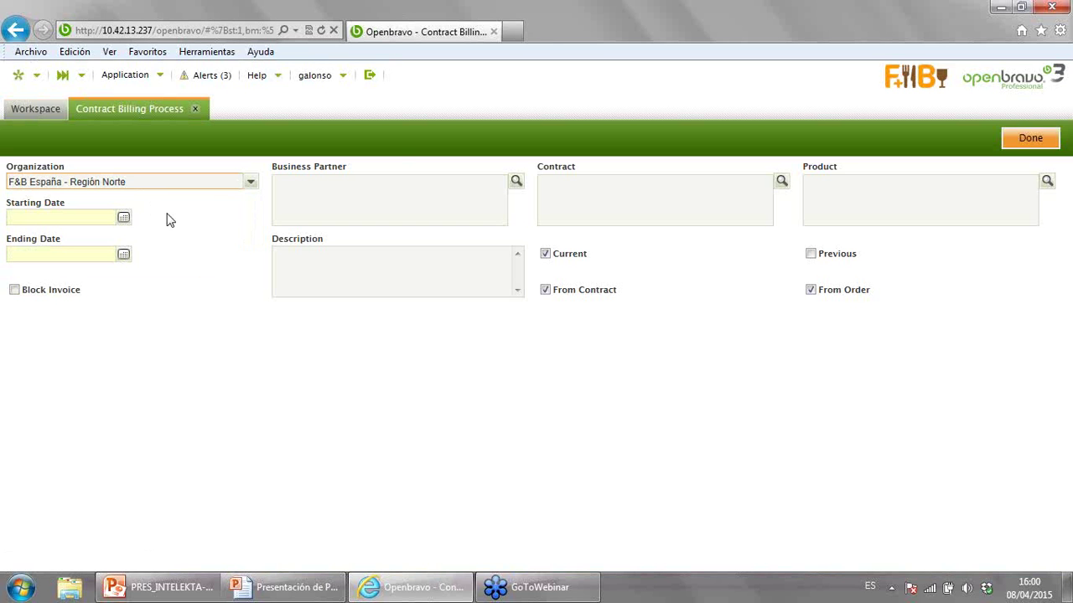
left_click(517, 183)
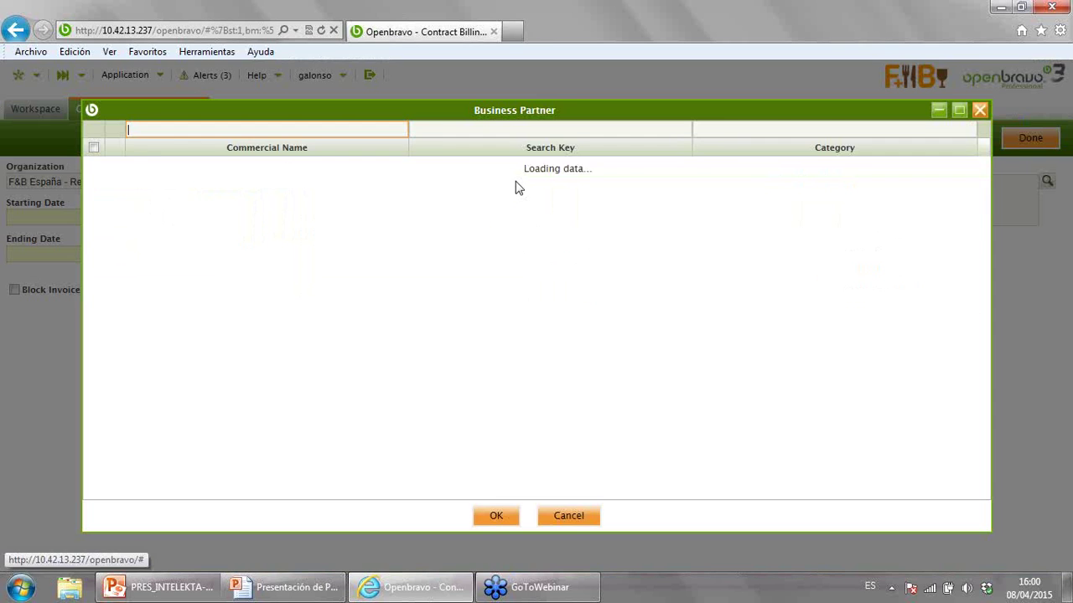
left_click(94, 164)
left_click(496, 517)
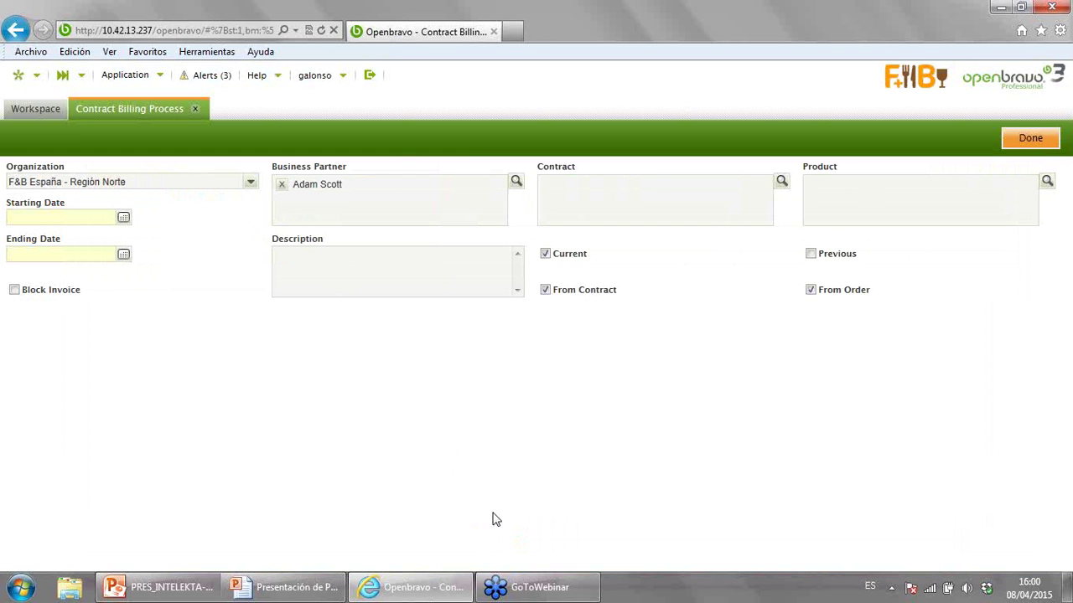
left_click(781, 181)
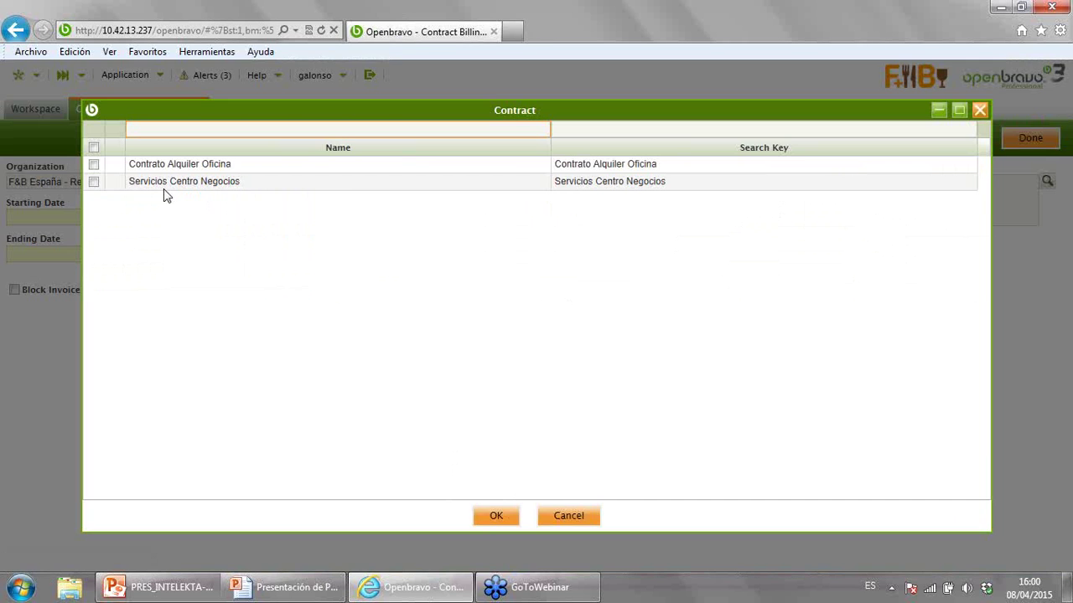
left_click(94, 181)
left_click(496, 517)
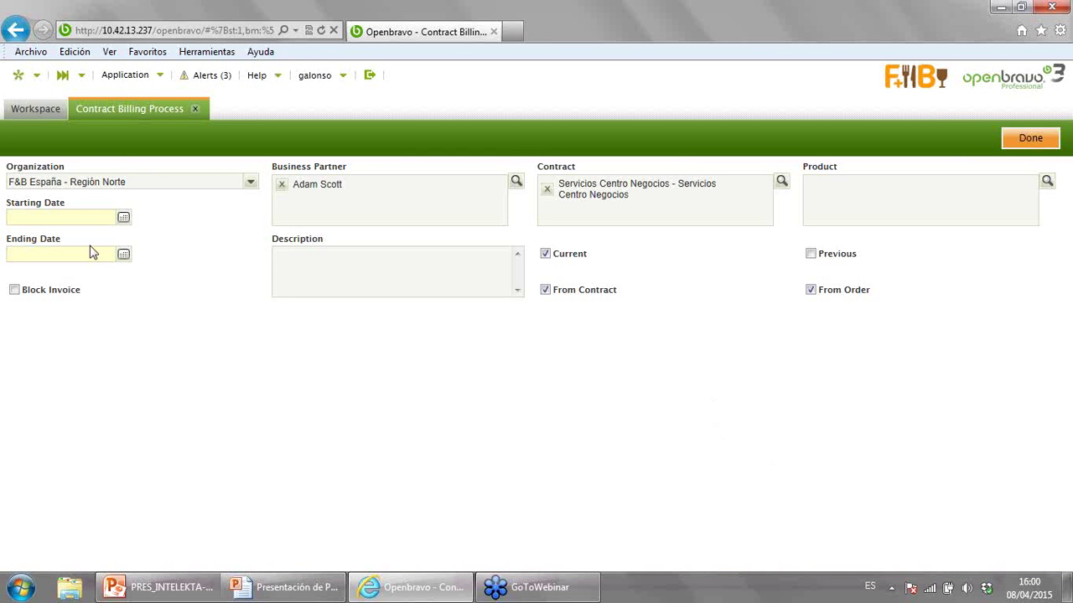
- Set the billing period from 01-01-2015 to 30-04-2015
left_click(124, 219)
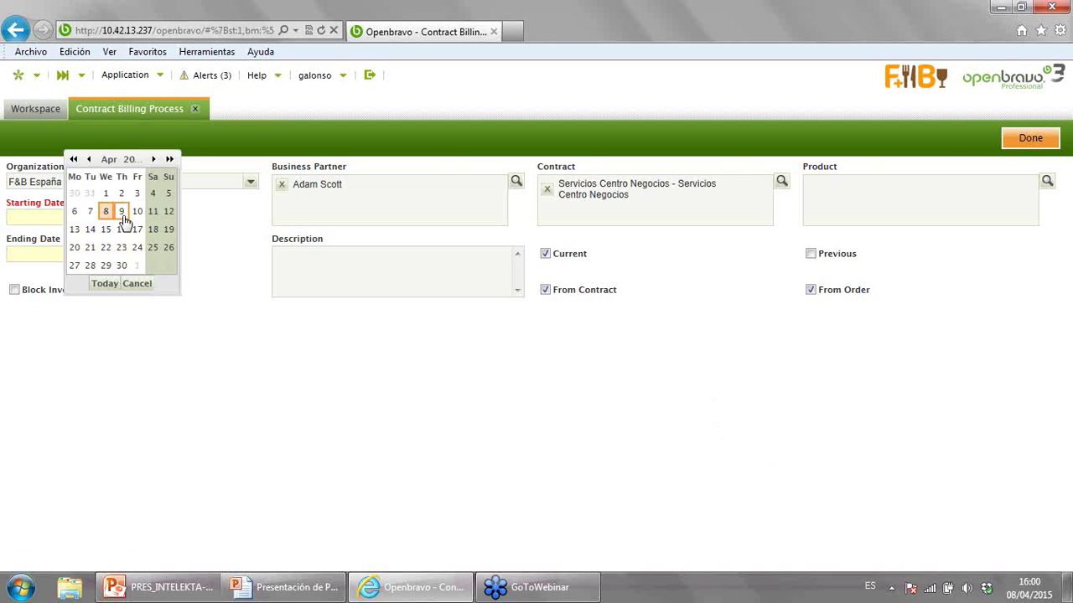
left_click(88, 159)
left_click(89, 159)
left_click(89, 159)
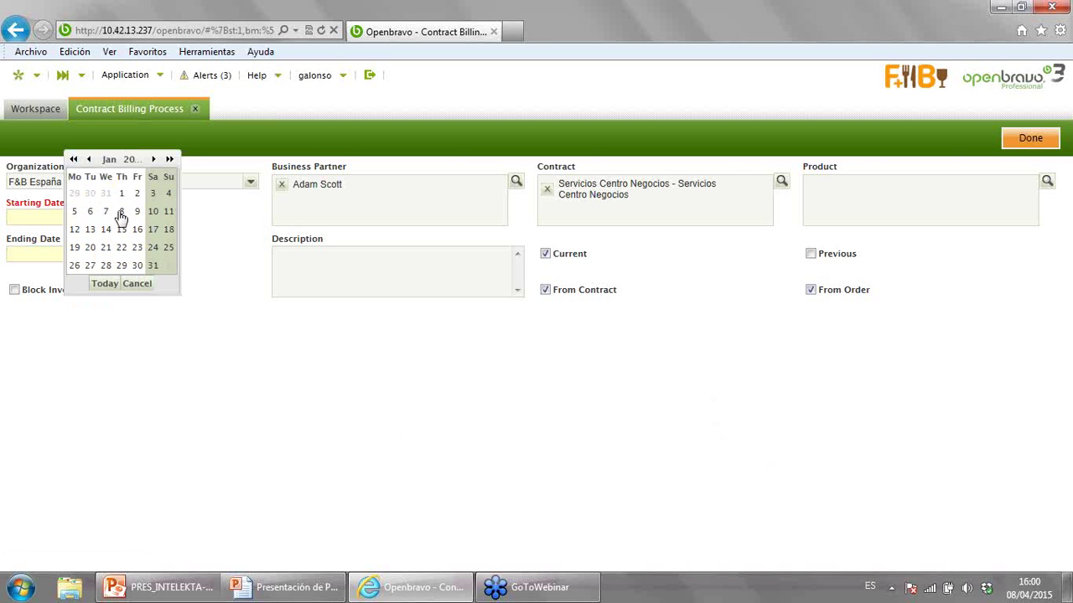
left_click(122, 193)
left_click(124, 259)
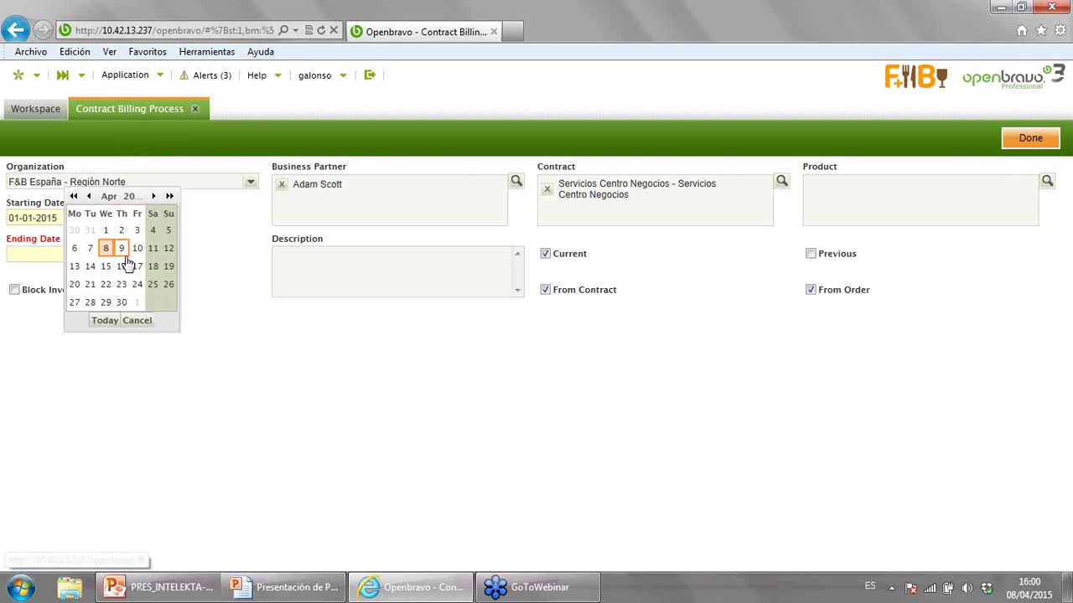
left_click(126, 305)
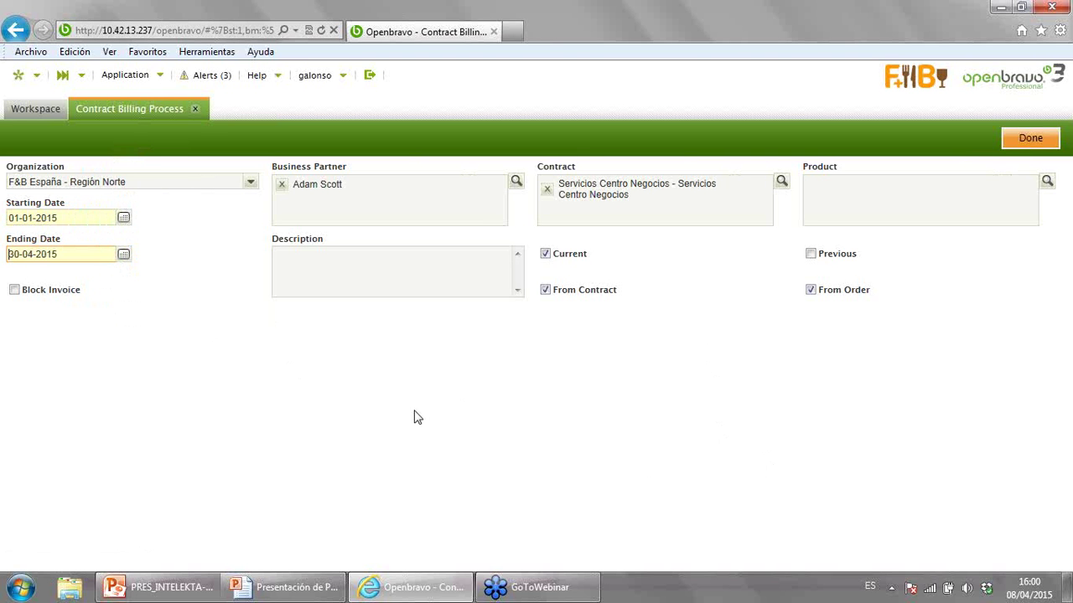
- Run contract billing and create an invoice from the customer's 1,784.75 EUR proposal
left_click(1011, 141)
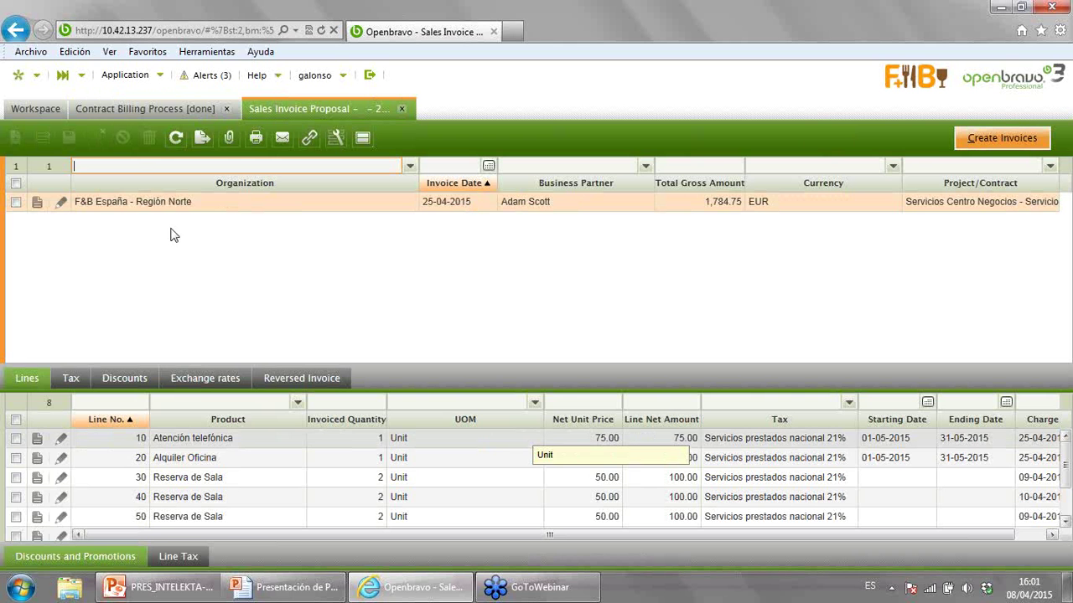
left_click(16, 203)
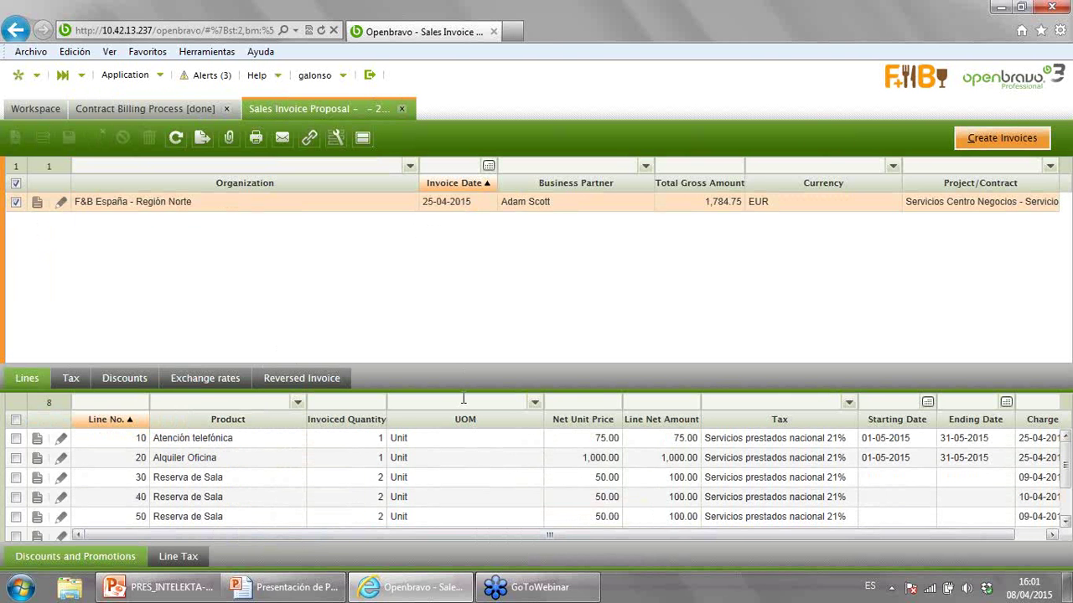
left_click(978, 144)
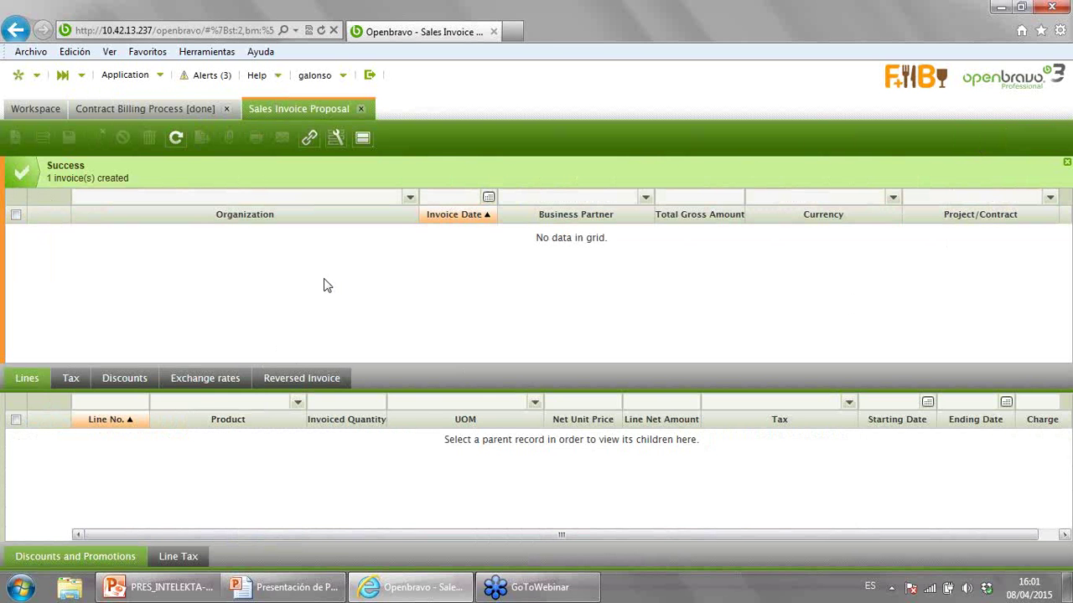
- Open the Sales Invoice list and filter it by the customer as Business Partner
left_click(39, 110)
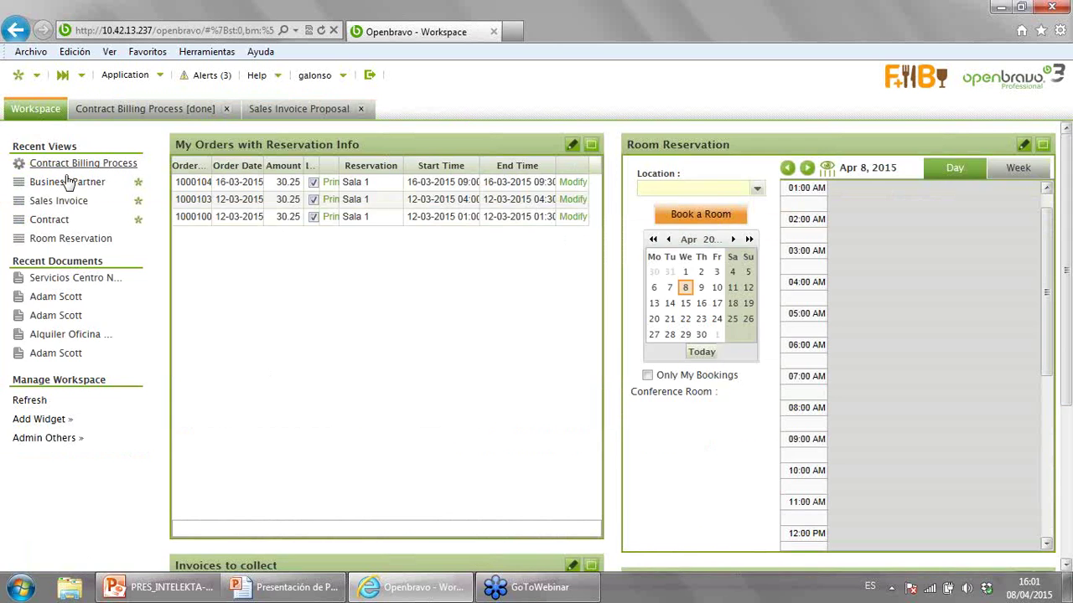
left_click(58, 201)
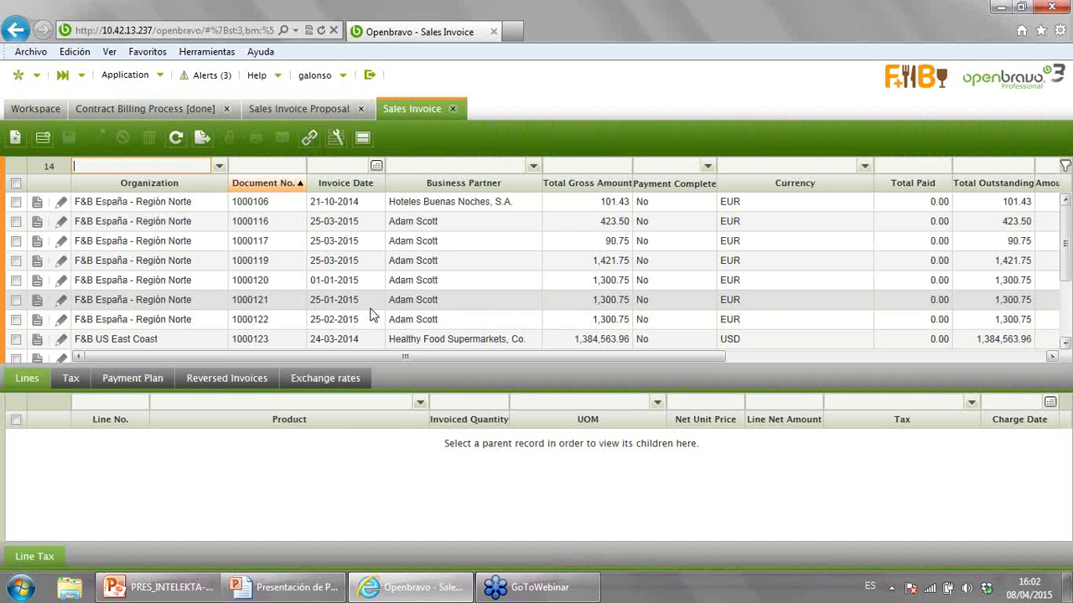
left_click(418, 165)
type("ada")
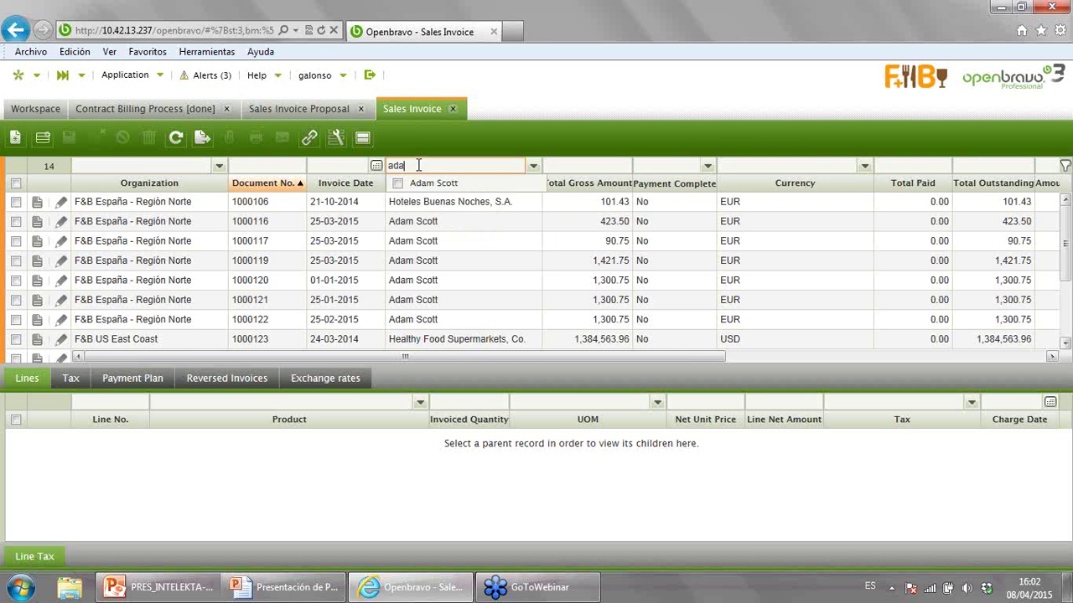
left_click(397, 187)
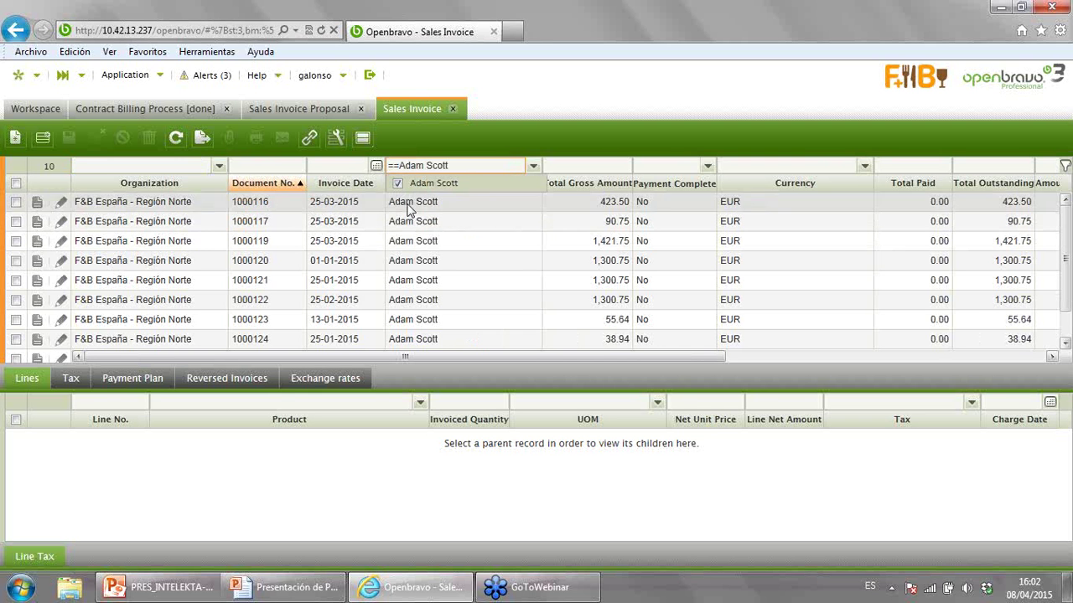
- Print invoice 1000126 to PDF without archiving and open the downloaded file
left_click(1067, 312)
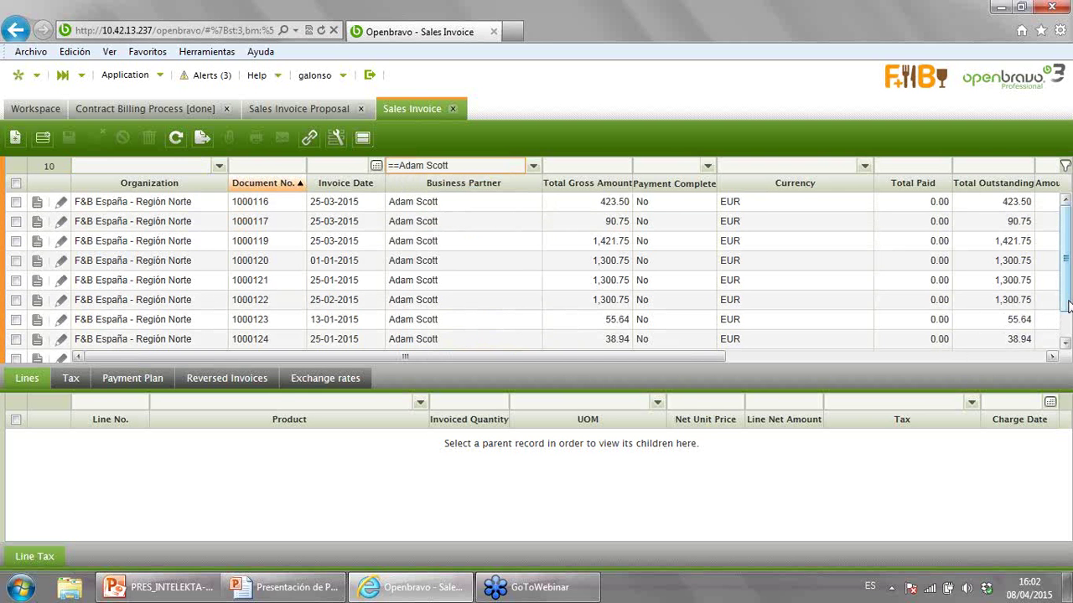
scroll(1067, 312, "down", 2)
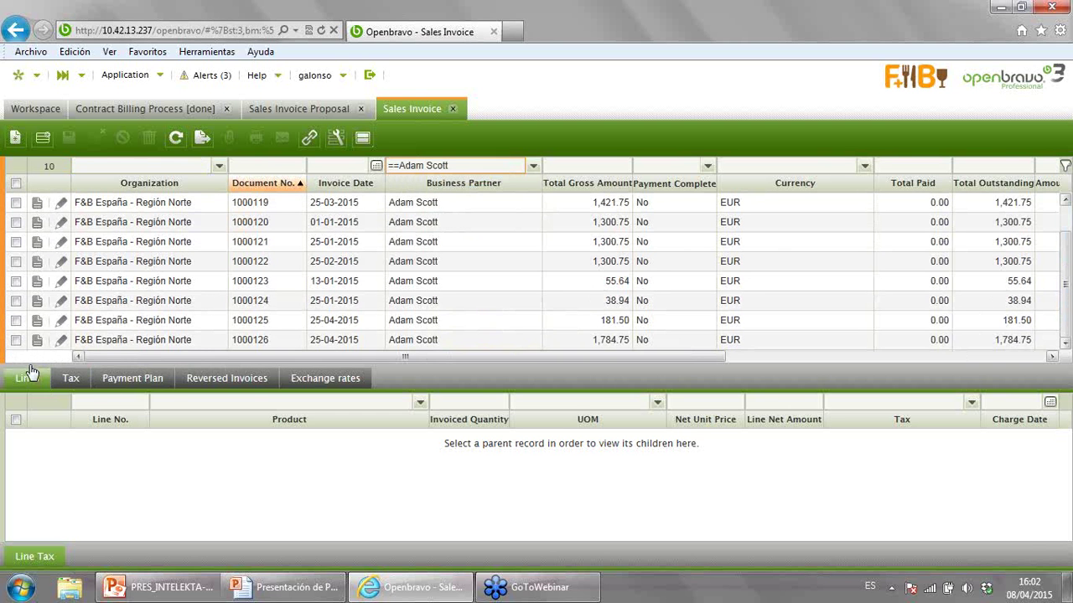
left_click(16, 340)
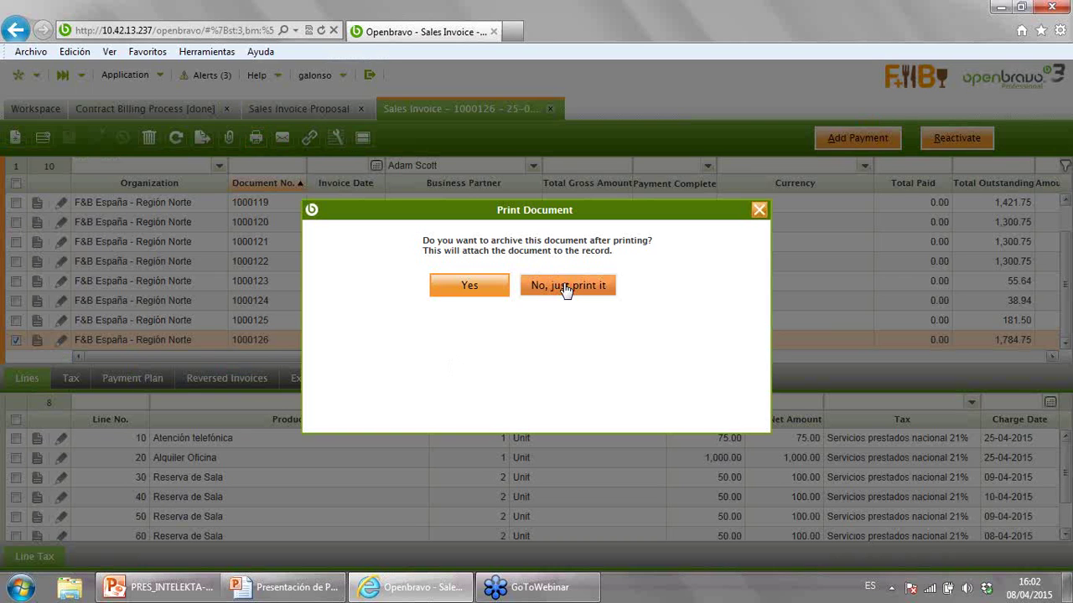
left_click(566, 286)
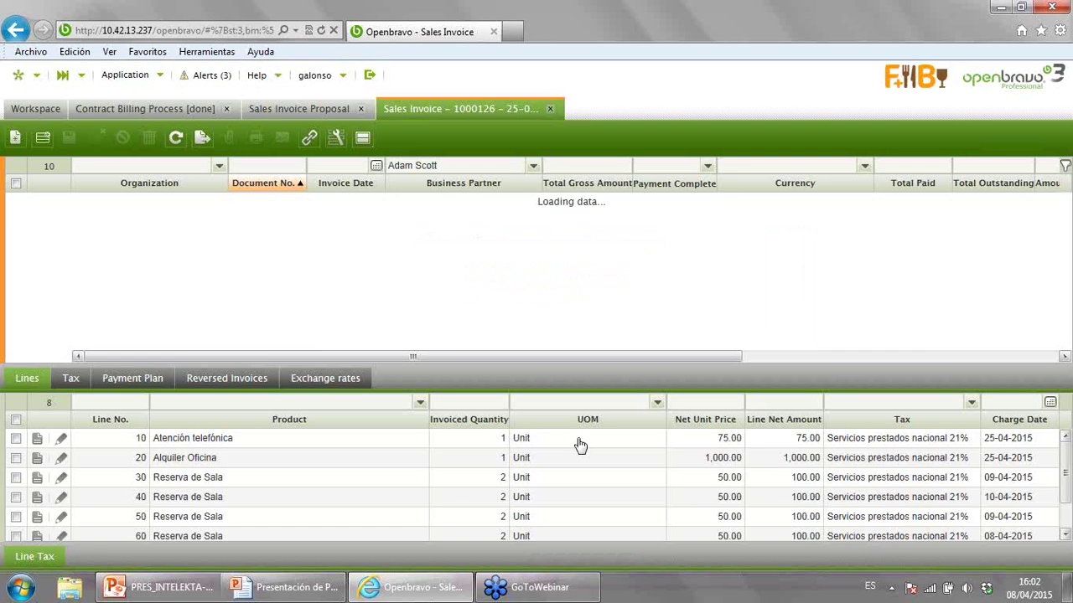
left_click(710, 554)
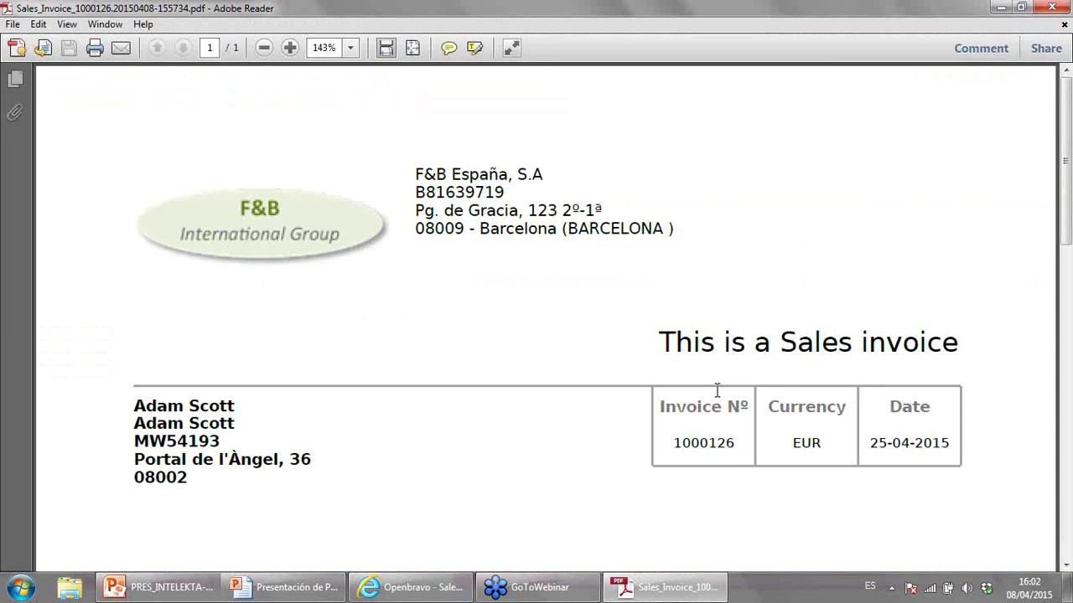
- Scroll through the Sales_Invoice_1000126 PDF to review its lines and totals, then return to the top
scroll(768, 373, "down", 5)
scroll(767, 374, "down", 2)
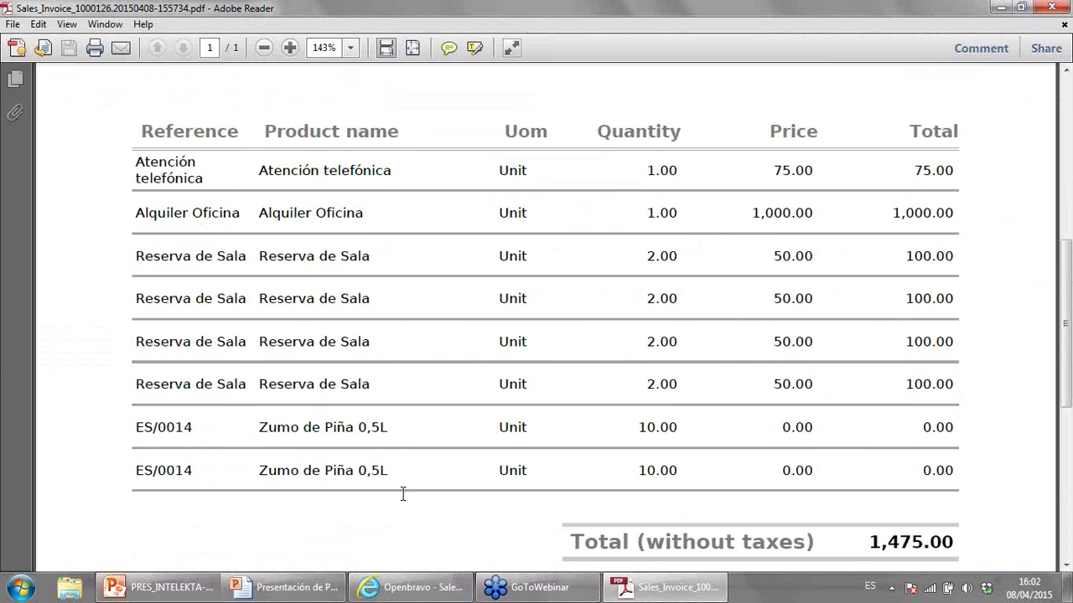
scroll(402, 499, "down", 5)
scroll(403, 502, "up", 4)
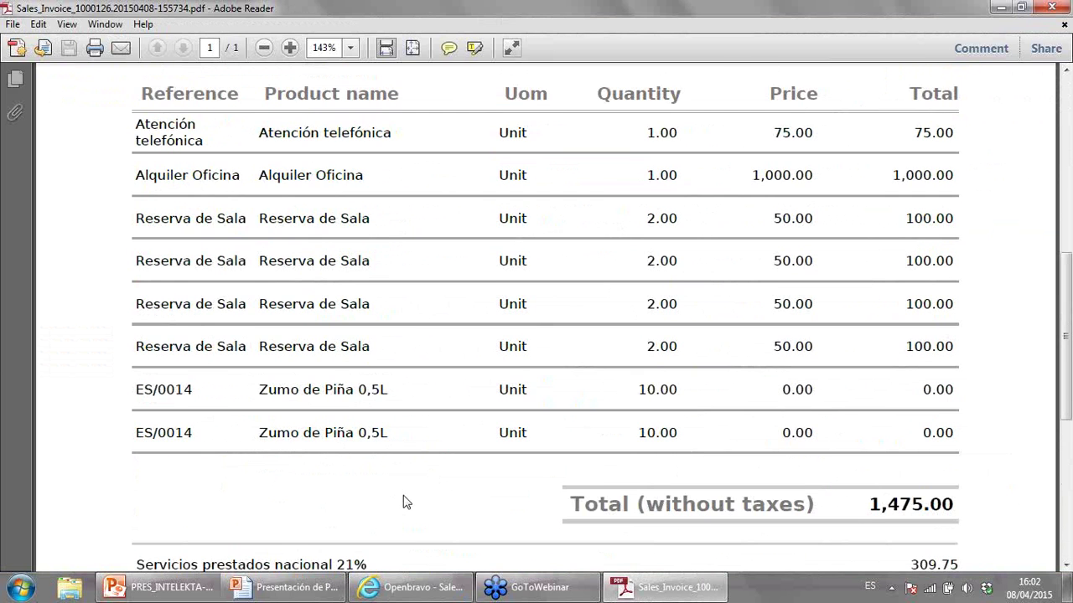
scroll(405, 502, "up", 13)
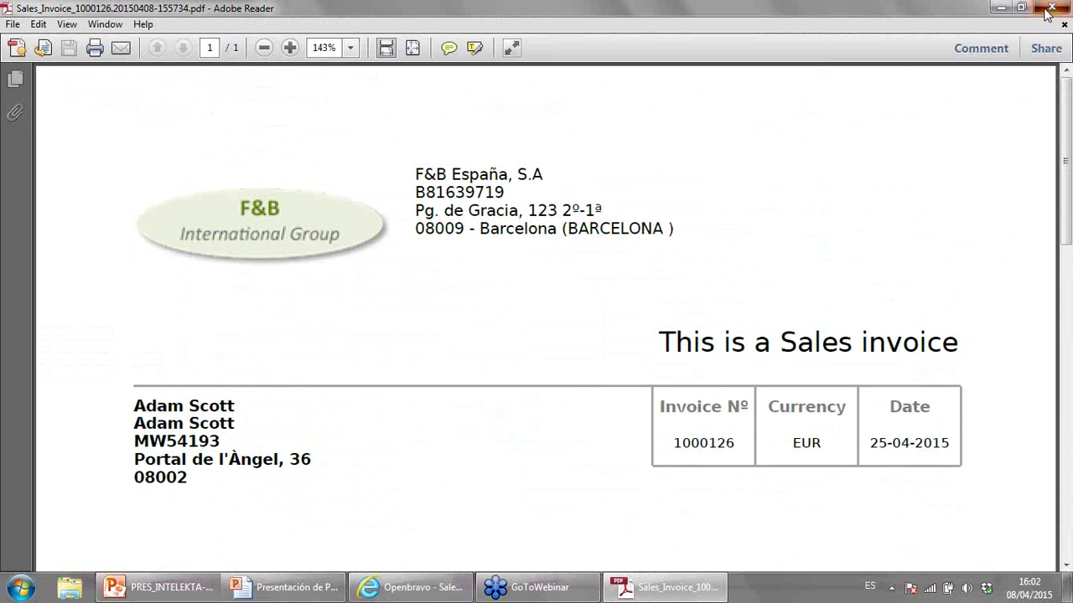
- Reprint invoice 1000126 with archiving, saving its PDF as an attachment to the record
left_click(1046, 9)
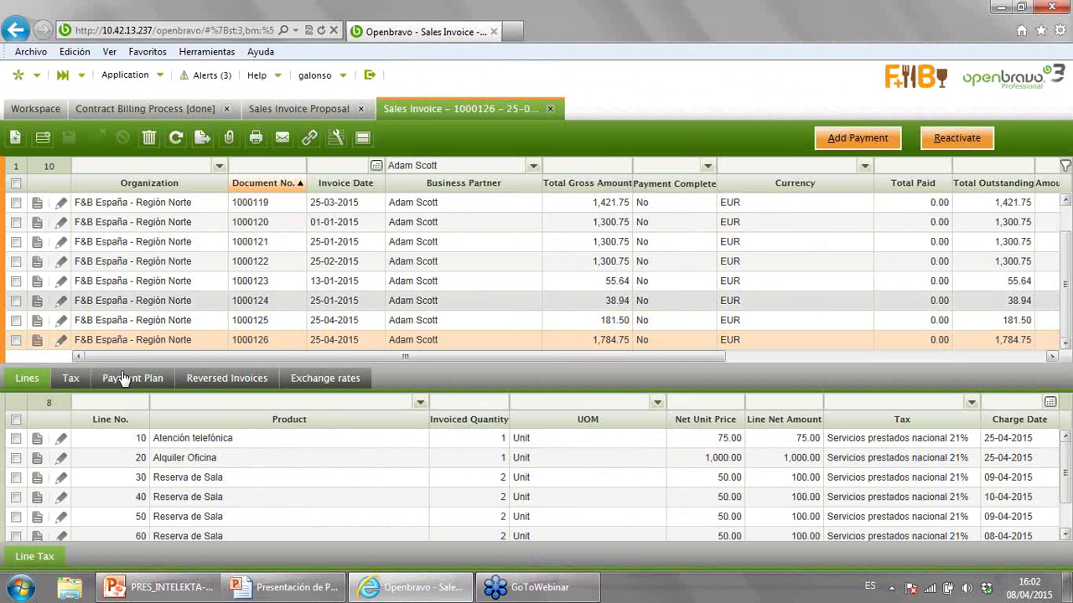
left_click(17, 343)
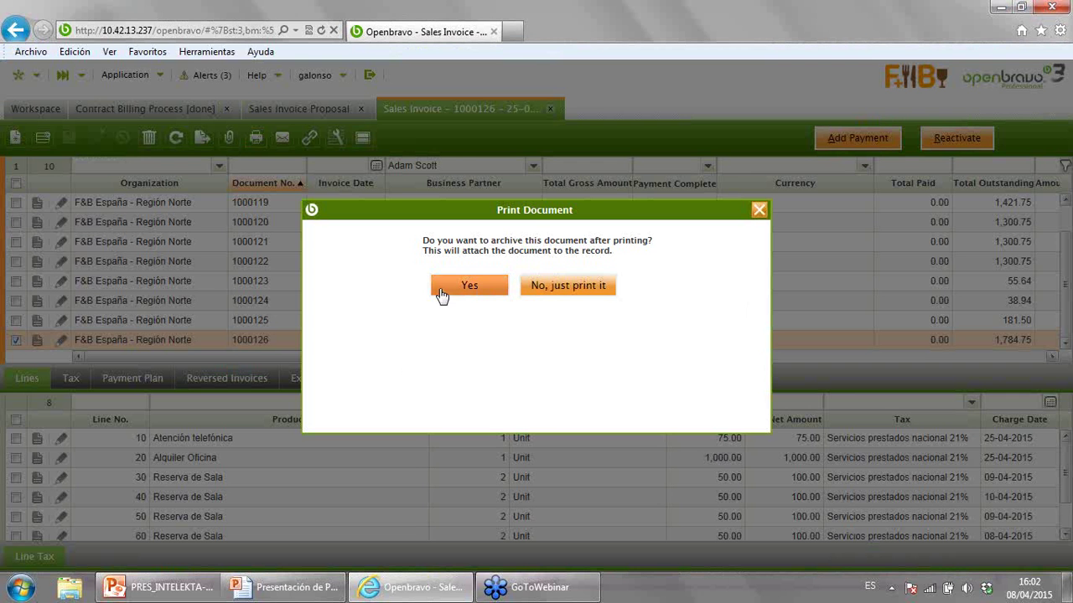
left_click(471, 287)
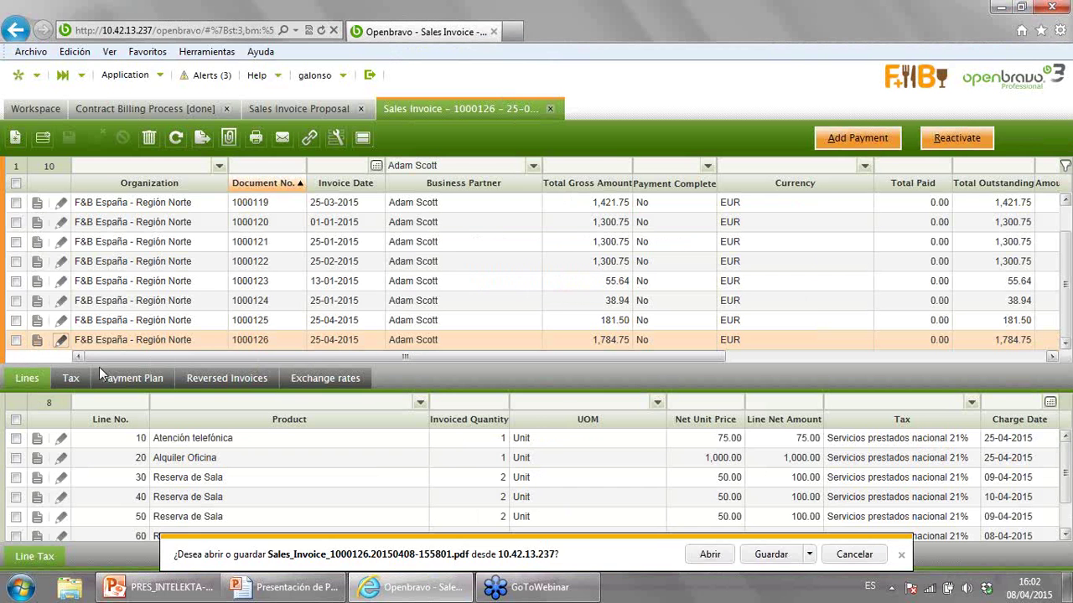
left_click(767, 554)
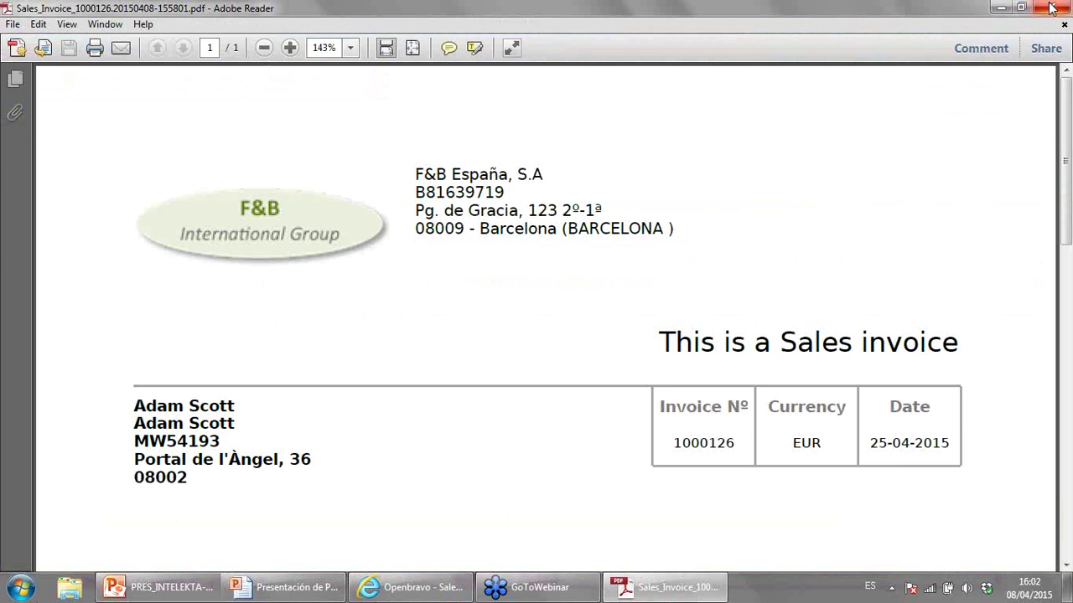
left_click(1049, 8)
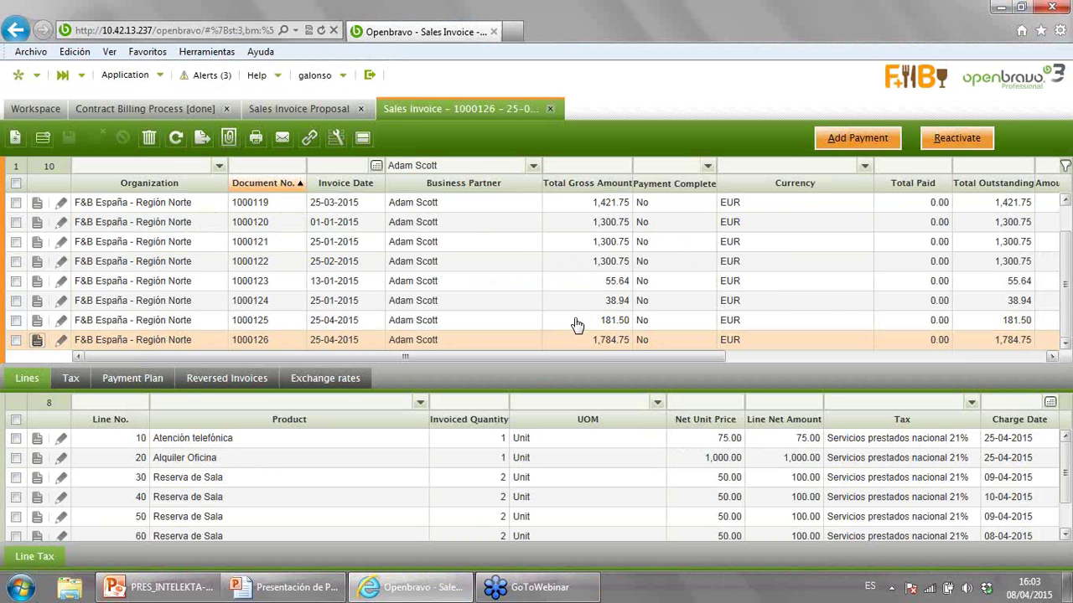
- Open invoice 1000126 and check that the archived PDF appears under its Attachments
double_click(555, 340)
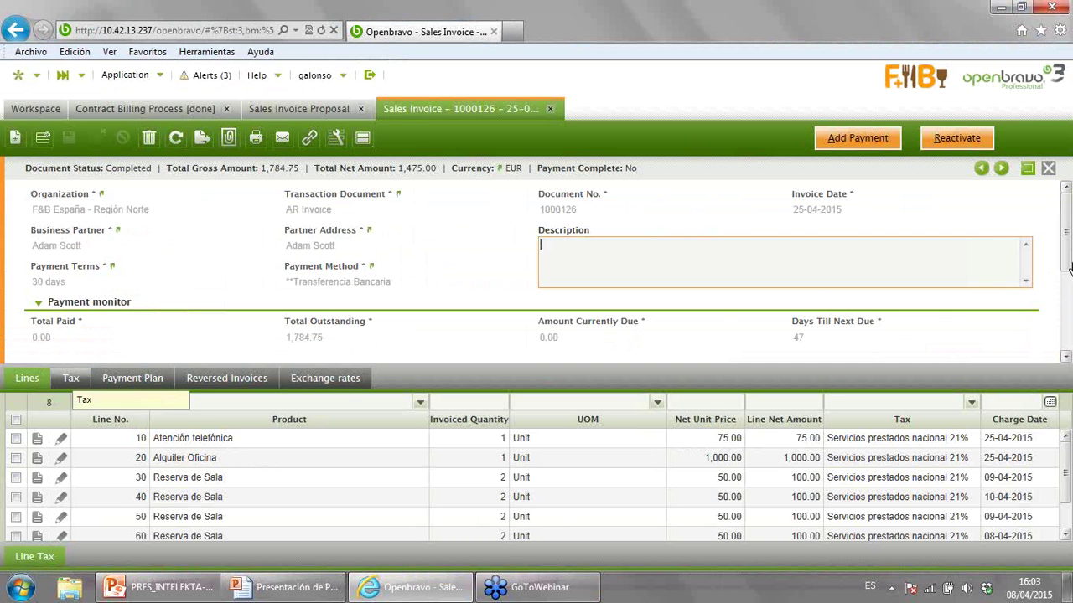
scroll(1064, 303, "down", 2)
scroll(1066, 299, "down", 2)
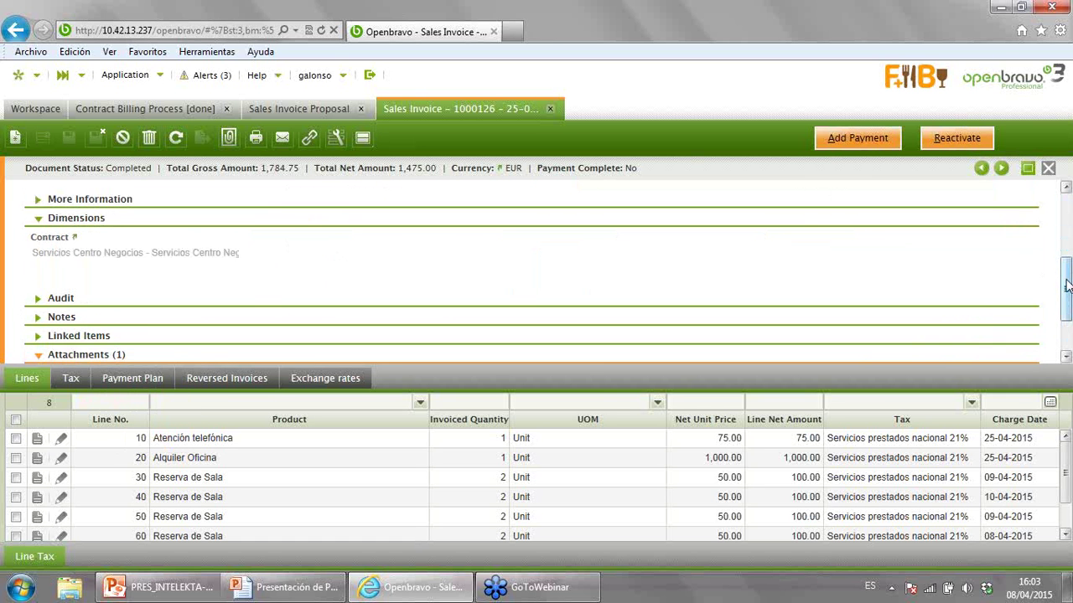
scroll(62, 328, "down", 2)
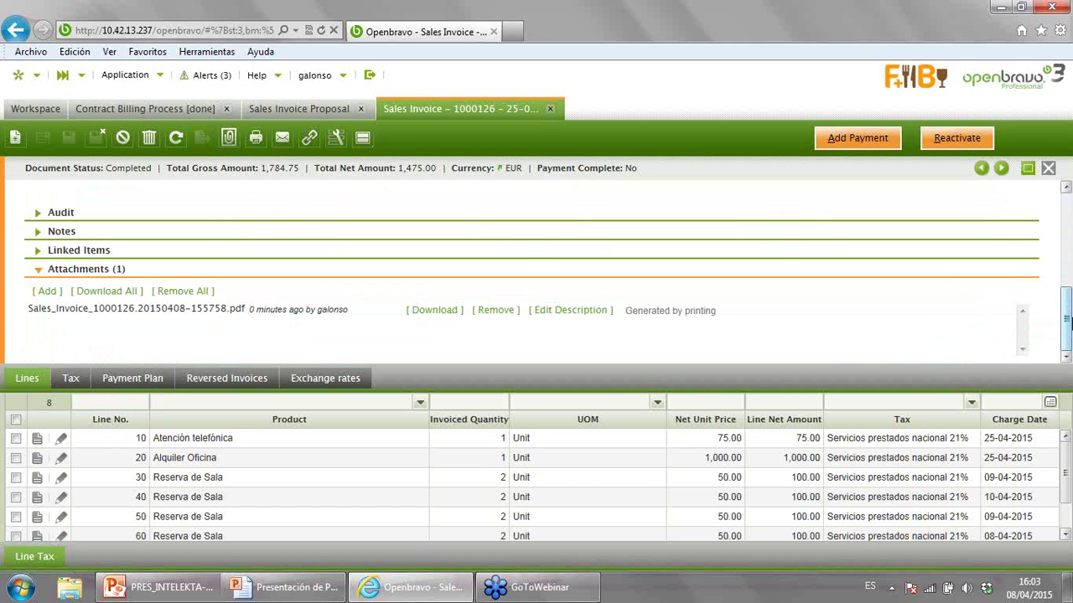
left_click_drag(1066, 321, 756, 246)
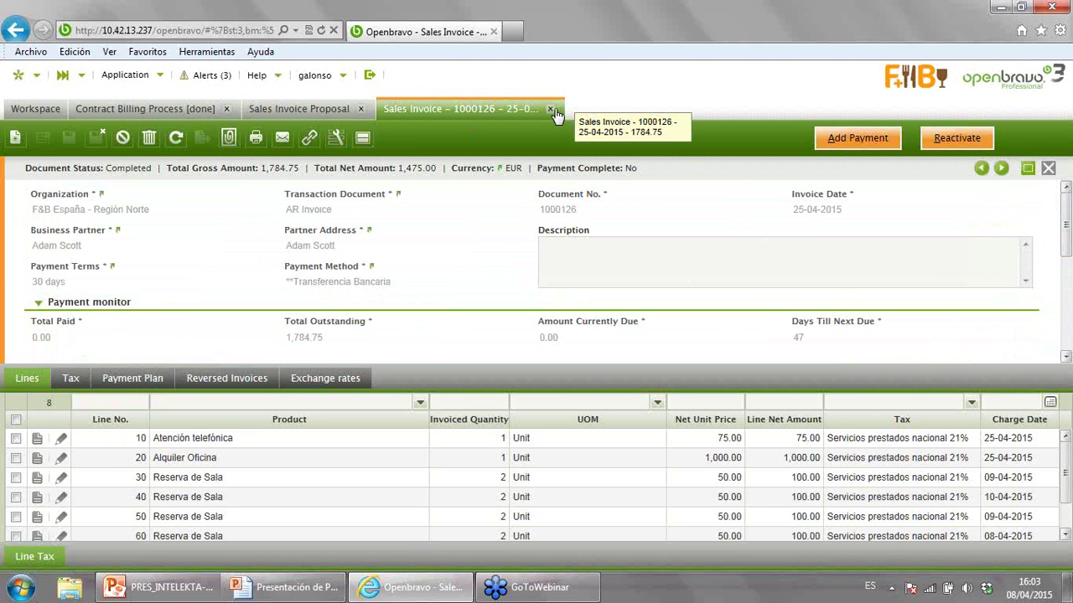
- Close the invoice, log out of Openbravo, and return to the Demo Producto presentation
middle_click(373, 117)
left_click(369, 76)
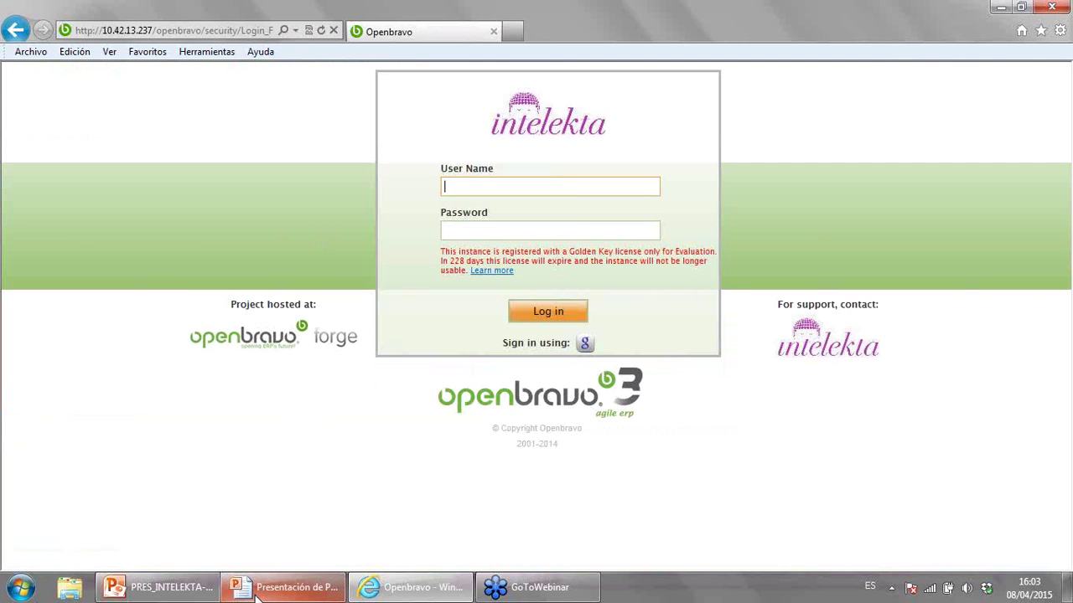
left_click(256, 591)
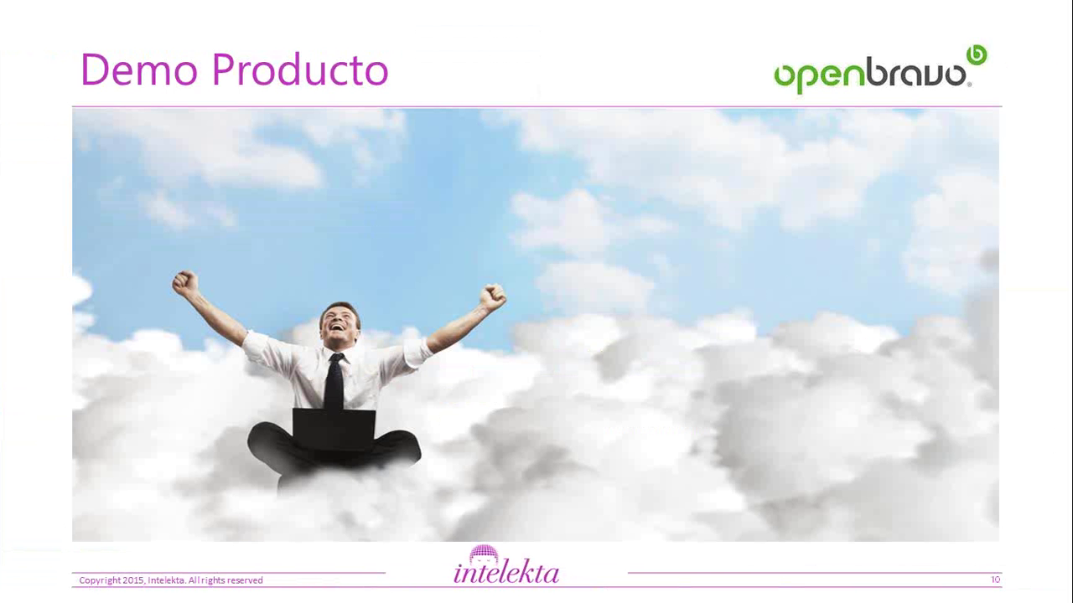